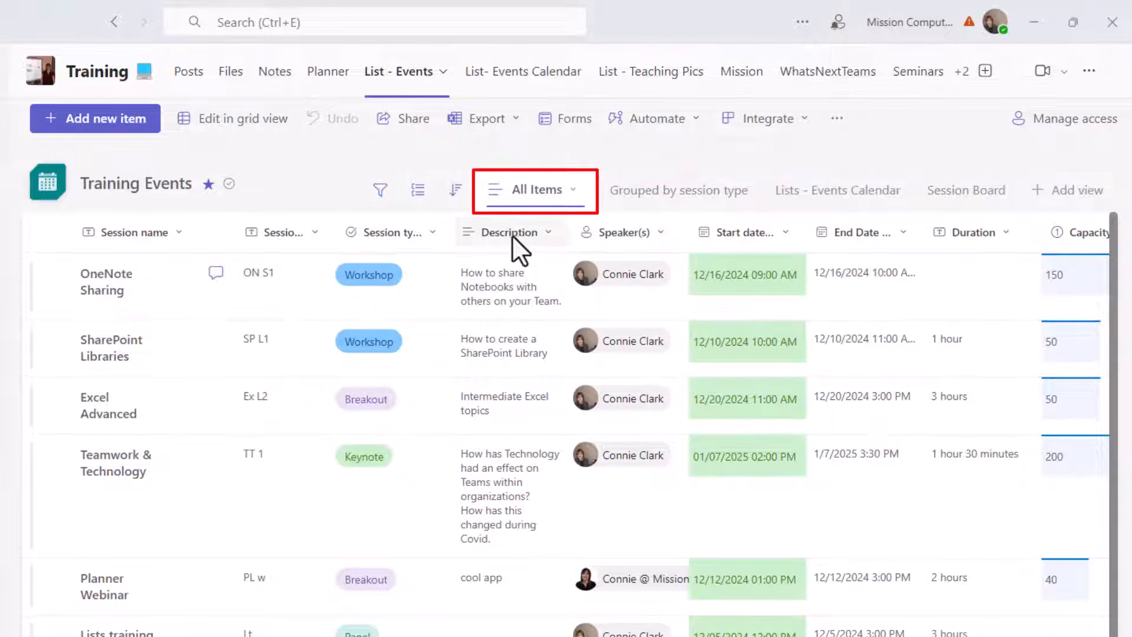
- Show the Training Events list grouped by session type and look through the Workshop and Breakout groups, collapsing each again
{"action": "left_click", "coordinate": [685, 198]}
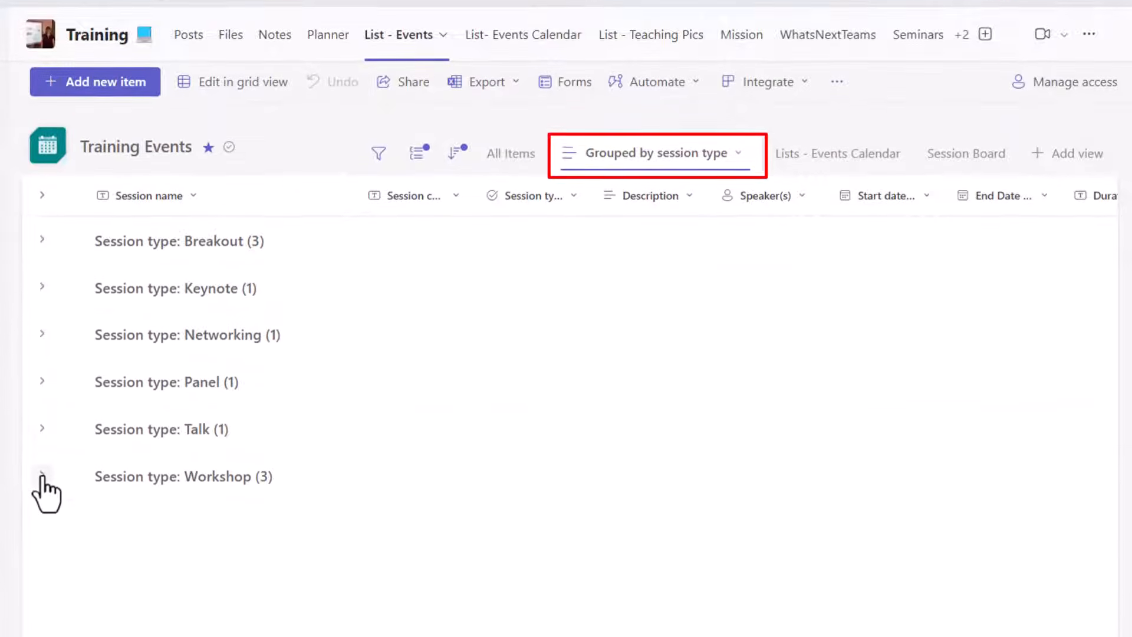
{"action": "left_click", "coordinate": [42, 512]}
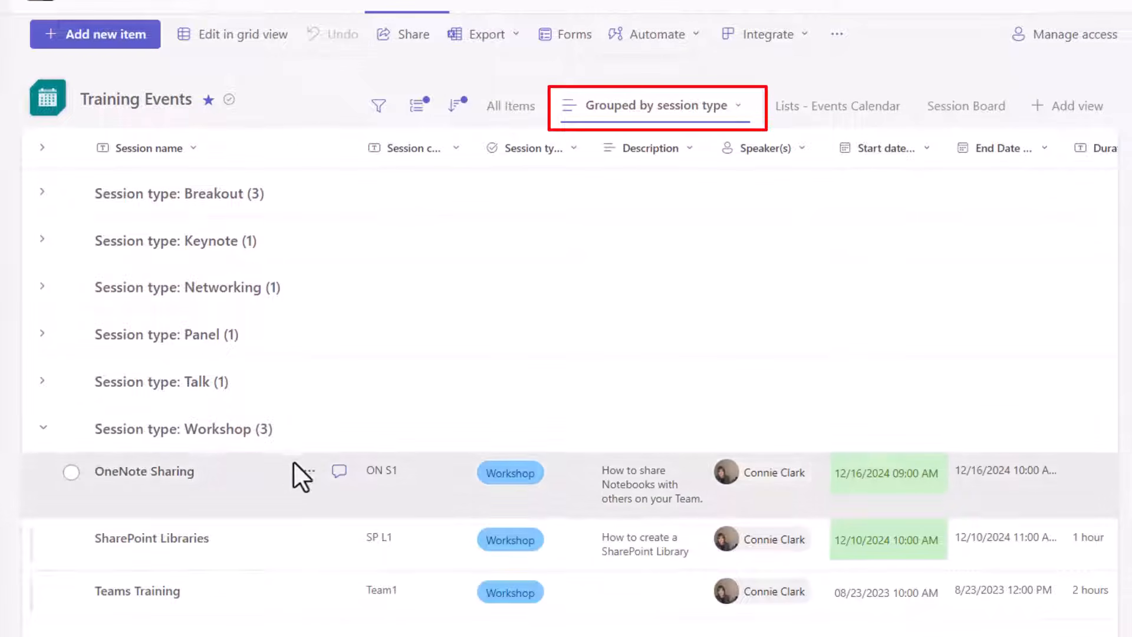
{"action": "left_click", "coordinate": [42, 428]}
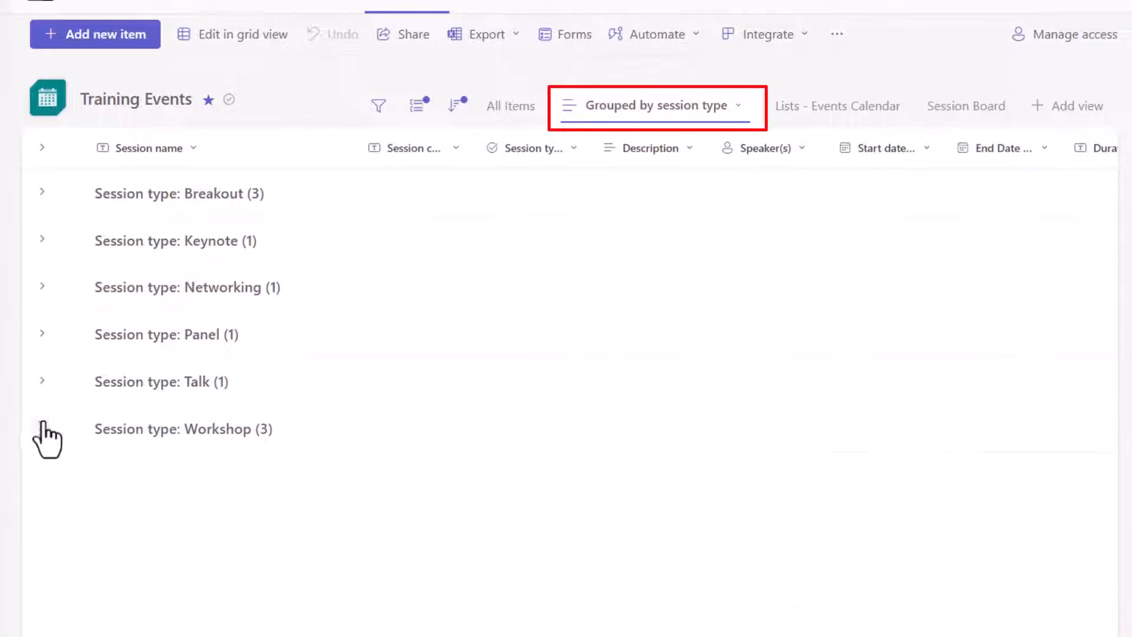
{"action": "left_click", "coordinate": [43, 192]}
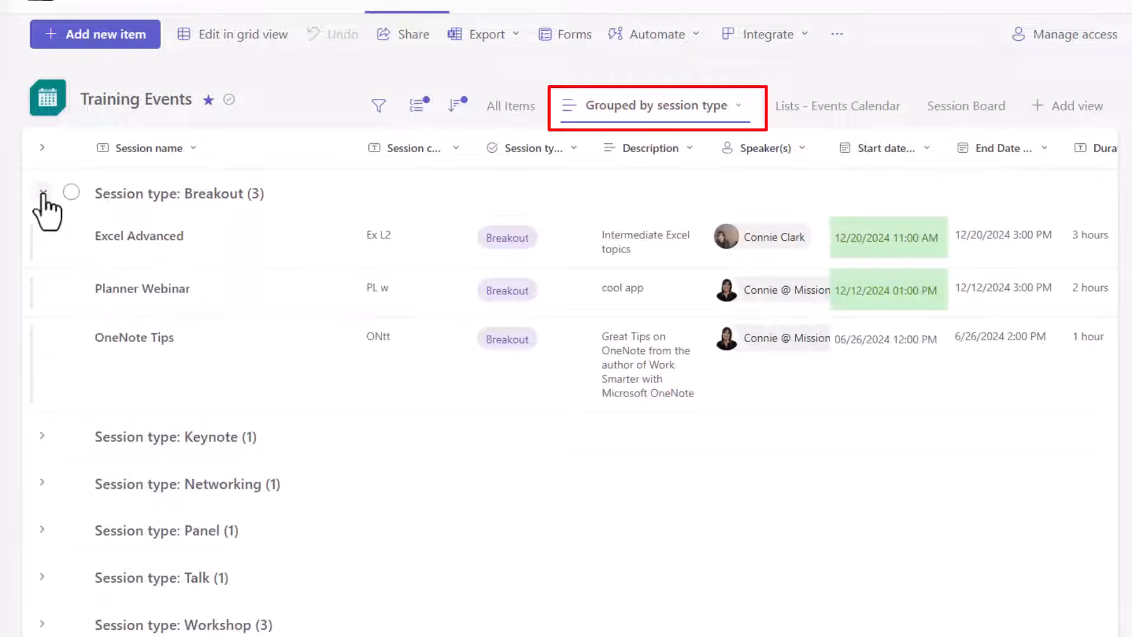
{"action": "left_click", "coordinate": [42, 193]}
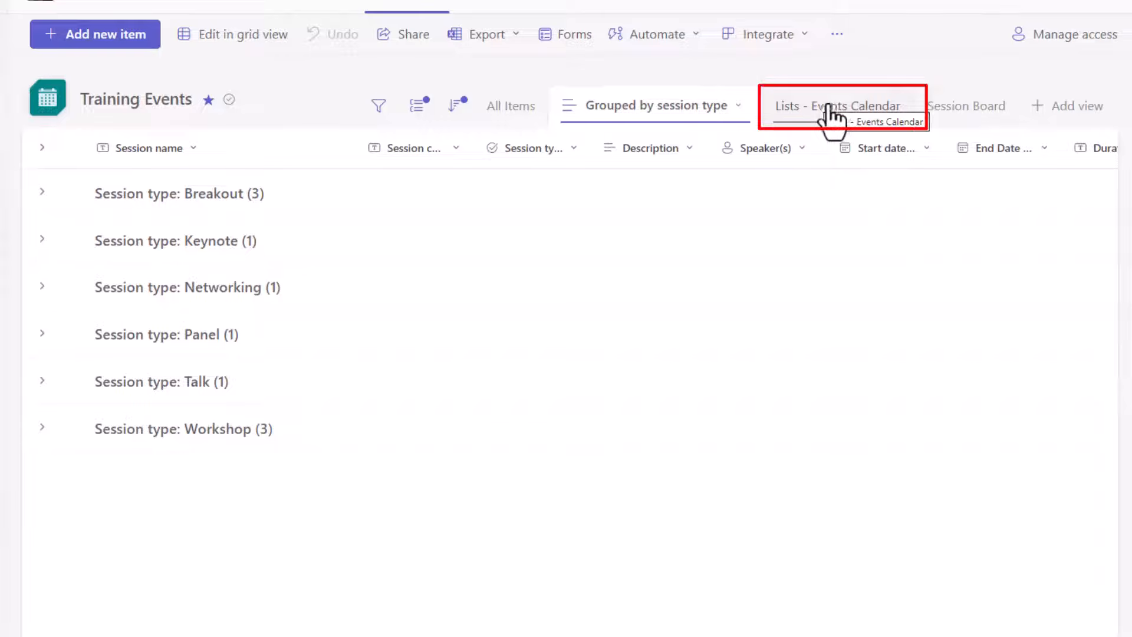
- Show the Training Events list in its Events Calendar view, check the events on December 5, and close the day's details
{"action": "left_click", "coordinate": [794, 107]}
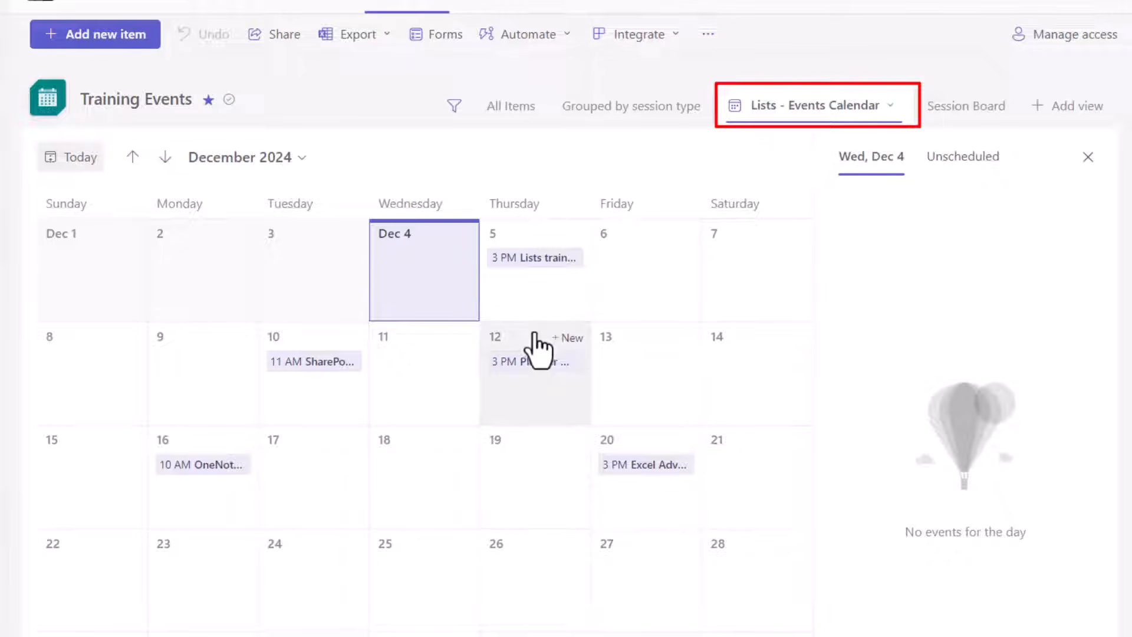
{"action": "left_click", "coordinate": [540, 295]}
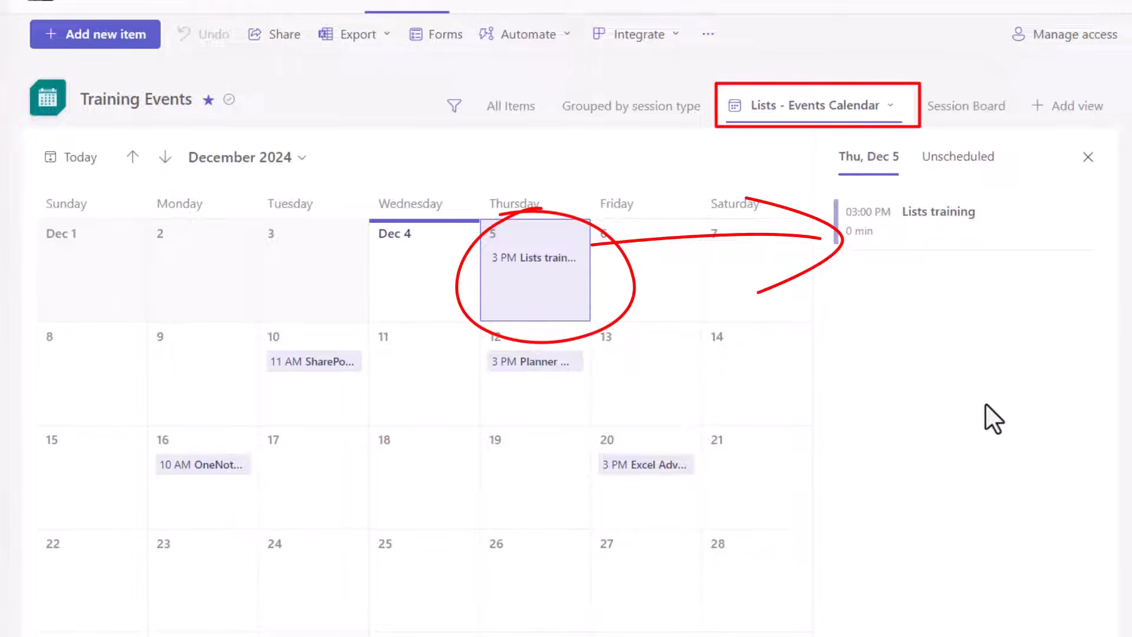
{"action": "left_click", "coordinate": [1088, 156]}
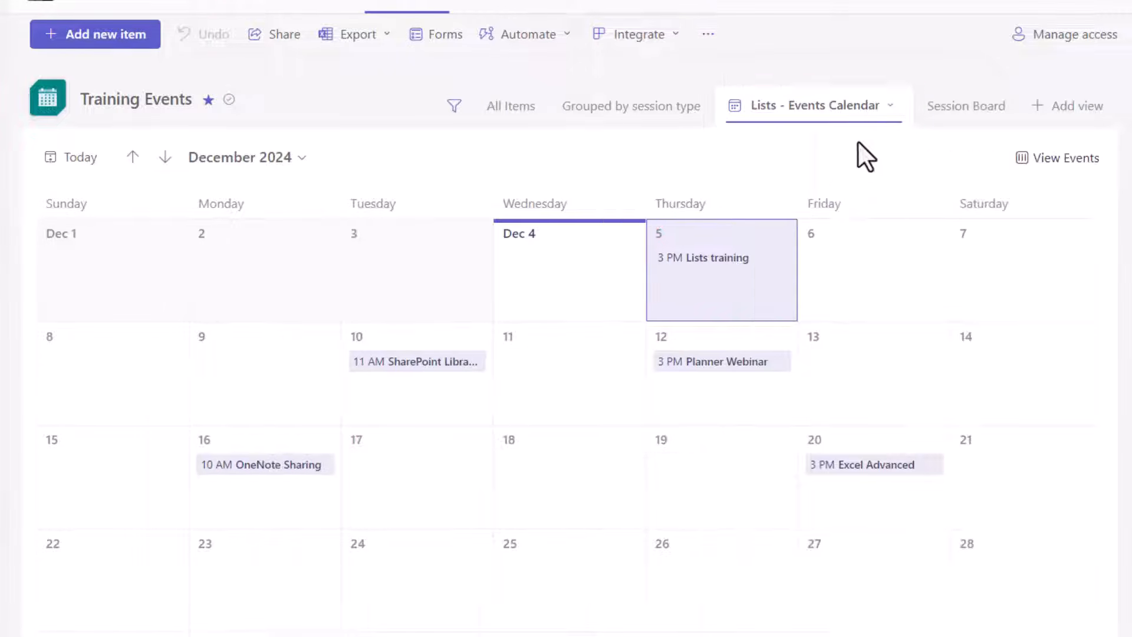
- In the Session Board view of Training Events, move the Lists training card from Panel to Seminar
{"action": "left_click", "coordinate": [967, 115]}
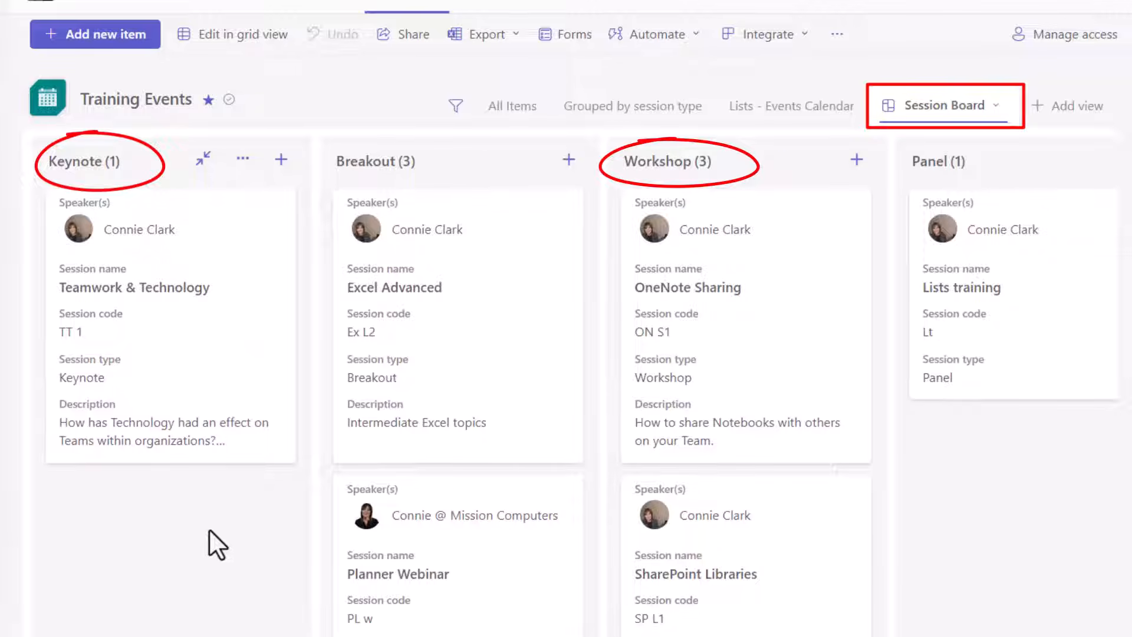
{"action": "scroll", "coordinate": [569, 394], "scroll_direction": "right", "scroll_amount": 10}
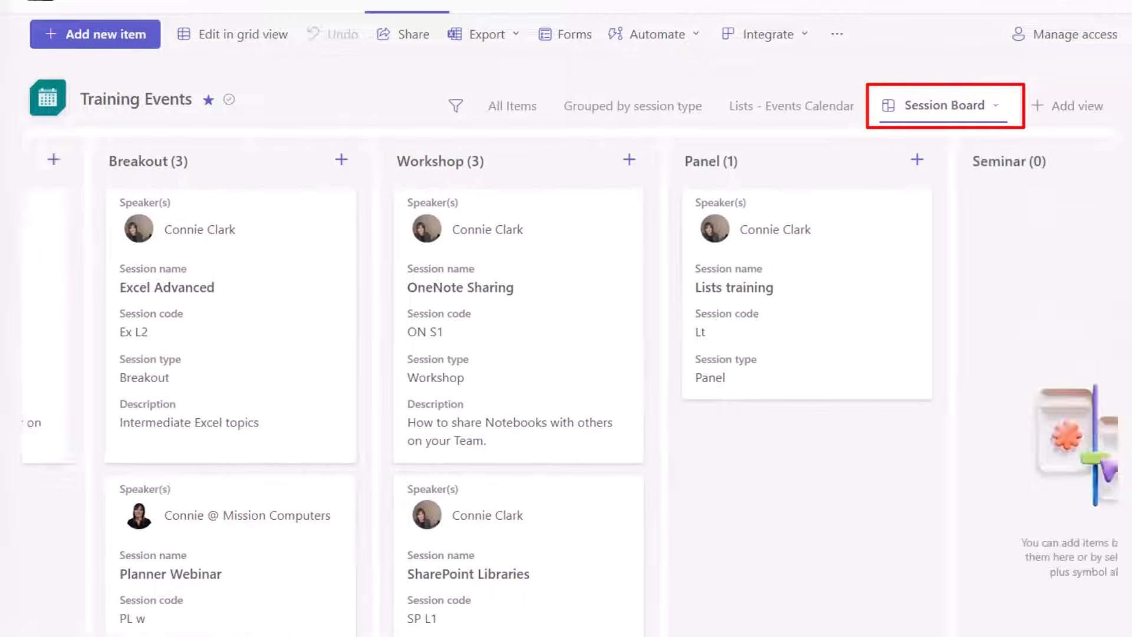
{"action": "scroll", "coordinate": [569, 394], "scroll_direction": "right", "scroll_amount": 4}
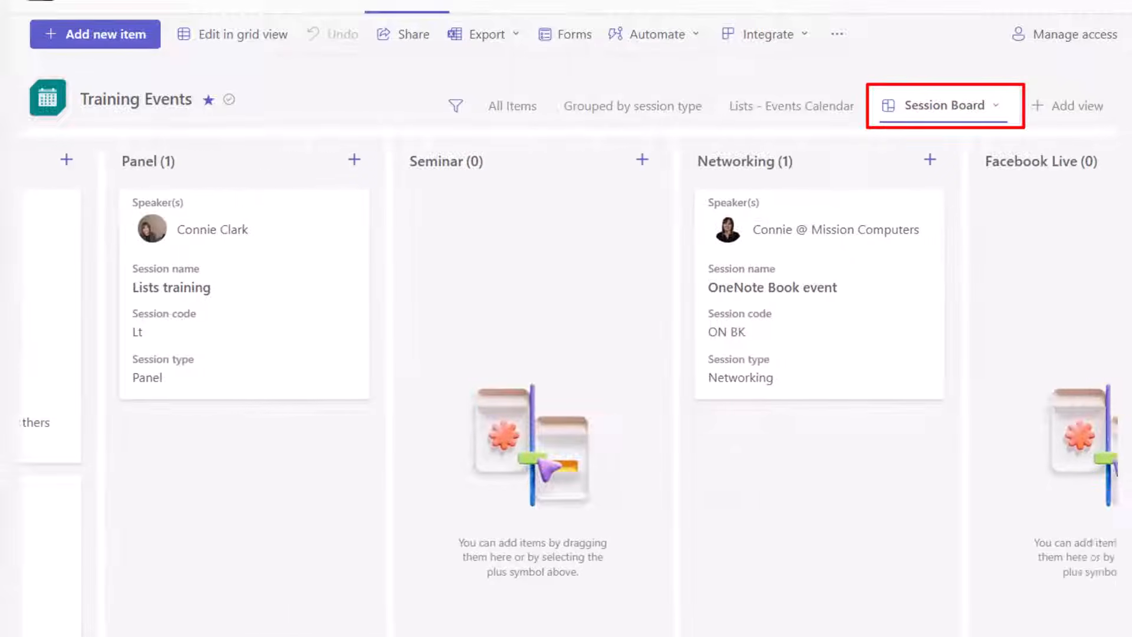
{"action": "scroll", "coordinate": [570, 394], "scroll_direction": "left", "scroll_amount": 8}
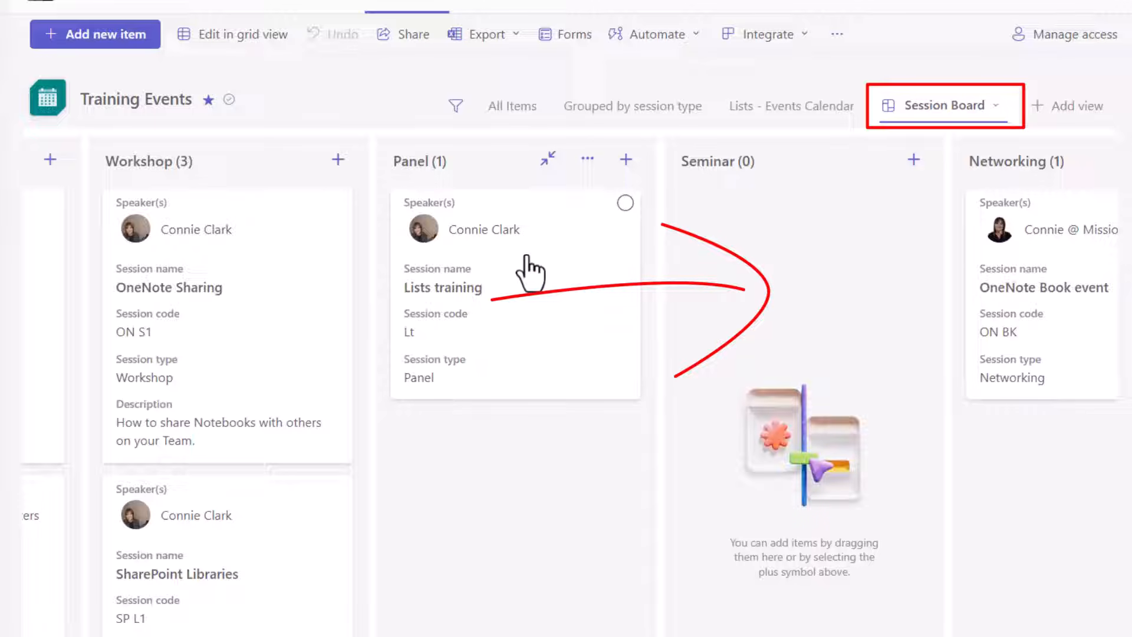
{"action": "left_click_drag", "start_coordinate": [527, 256], "coordinate": [838, 271]}
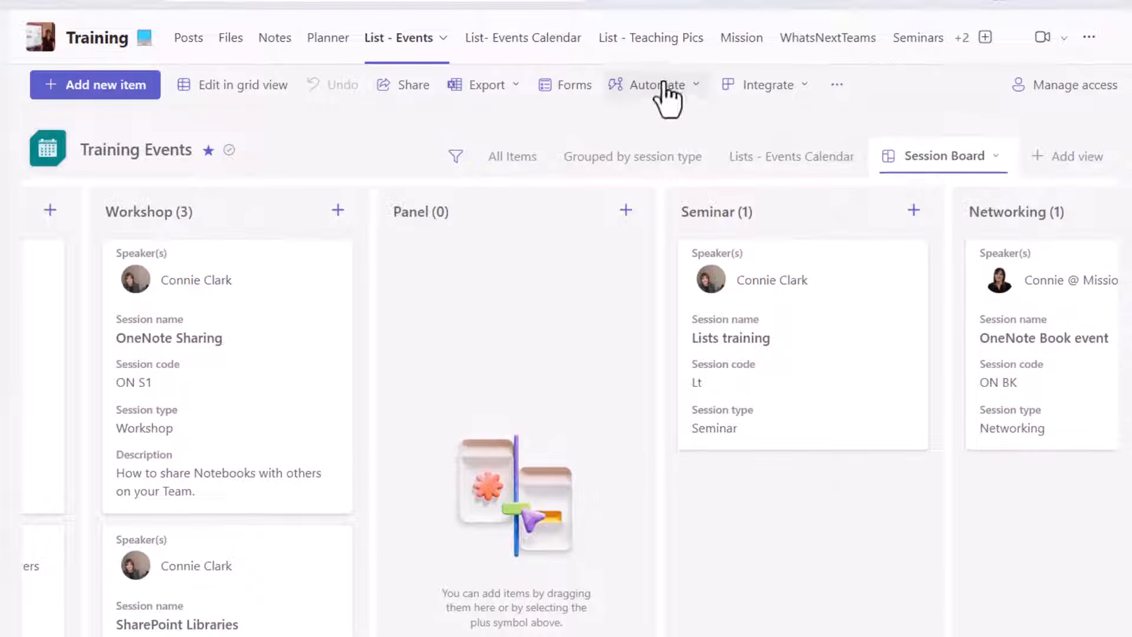
- Open the Teaching Pics list, view it as a Gallery, and return to the All Items view
{"action": "left_click", "coordinate": [657, 38]}
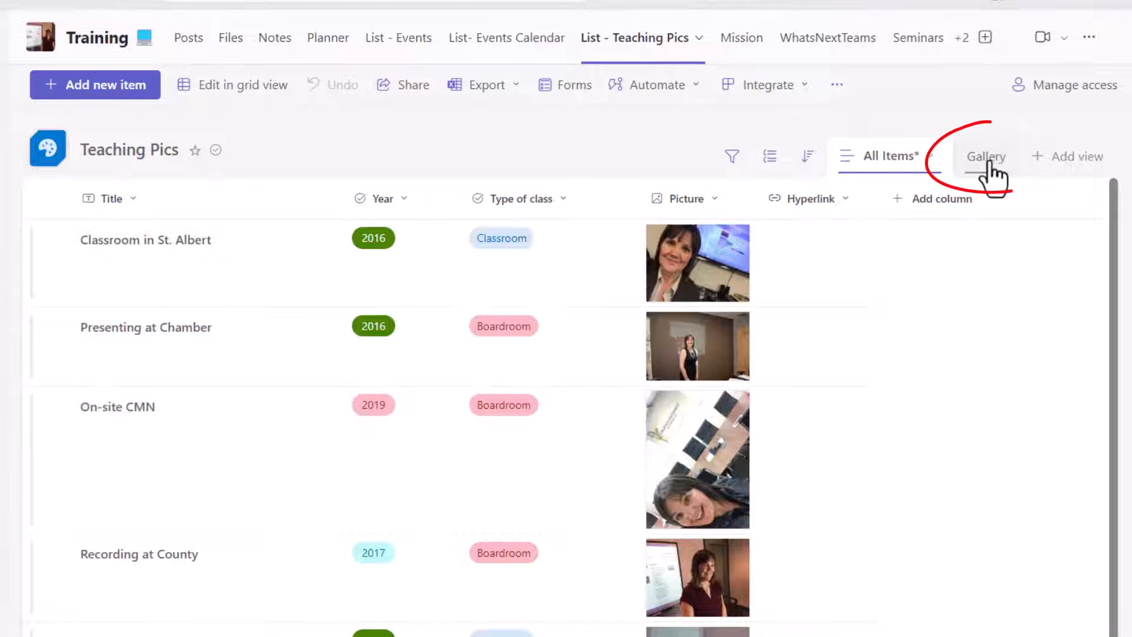
{"action": "left_click", "coordinate": [988, 165]}
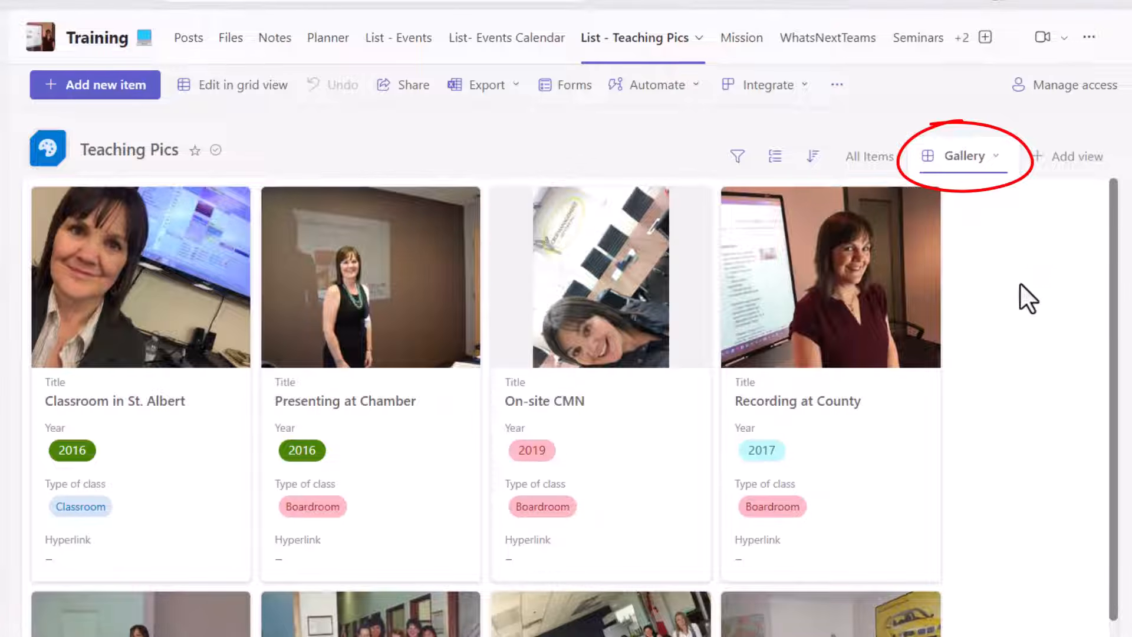
{"action": "left_click", "coordinate": [871, 157]}
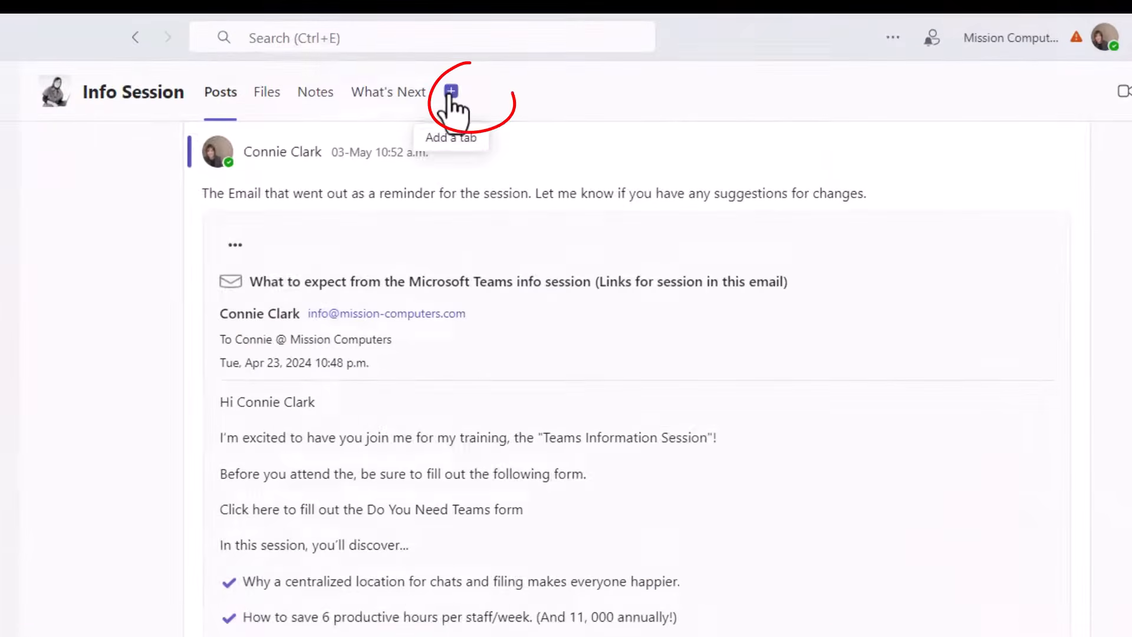
- Add a Lists tab to the Info Session channel and start a new blank list in it
{"action": "left_click", "coordinate": [451, 93]}
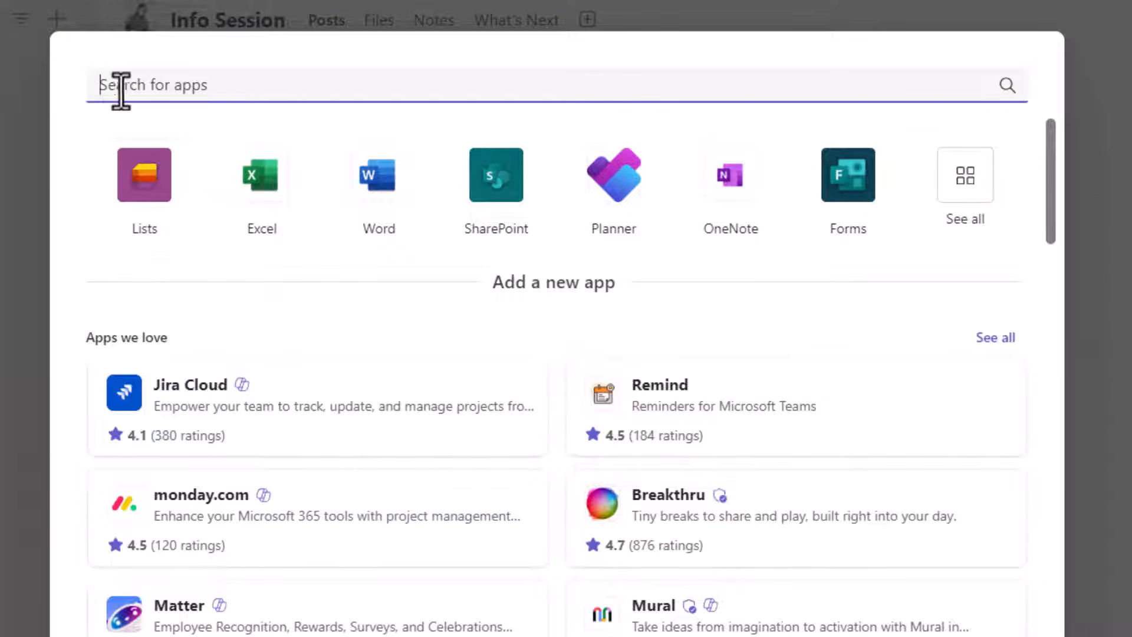
{"action": "left_click", "coordinate": [167, 213]}
{"action": "left_click", "coordinate": [829, 613]}
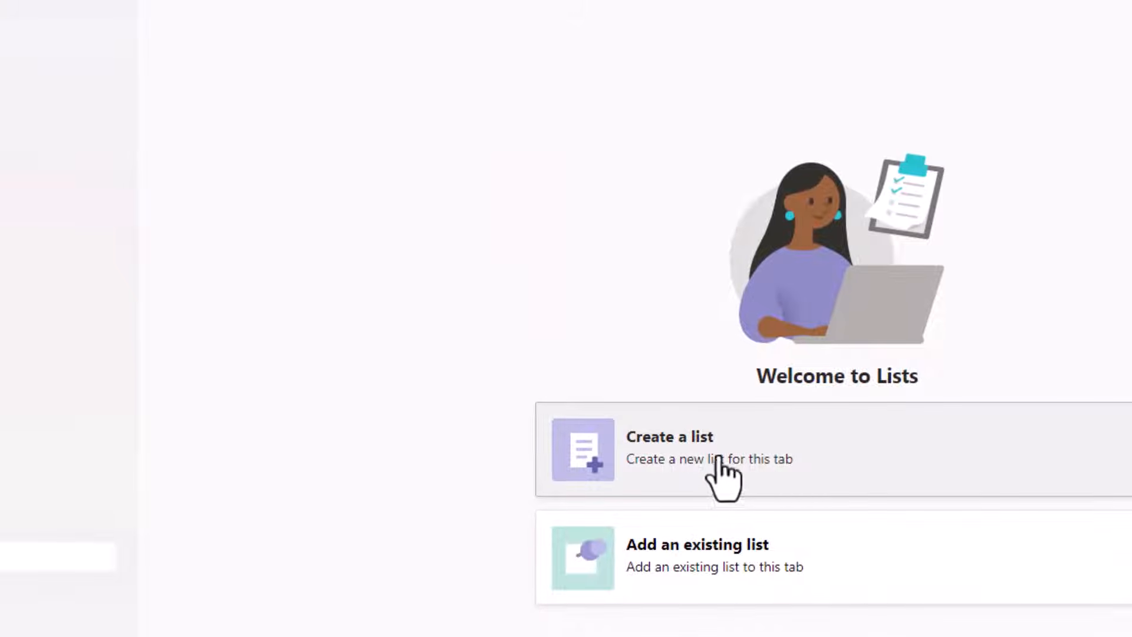
{"action": "left_click", "coordinate": [804, 453]}
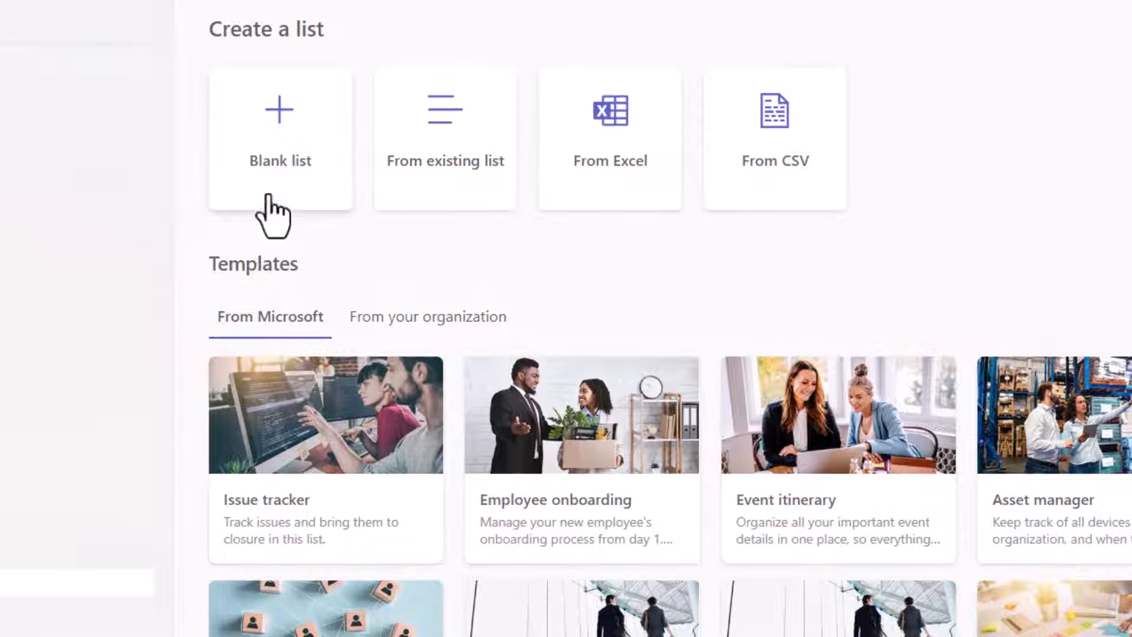
{"action": "left_click", "coordinate": [278, 157]}
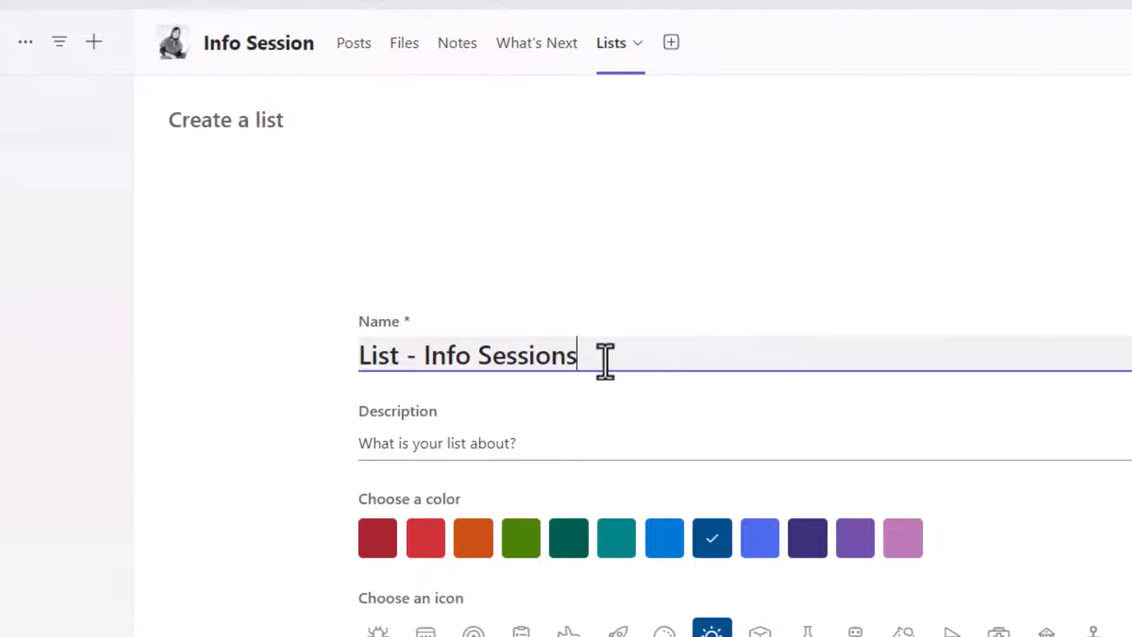
- Create the list under the name "List - Info Session Dates" with the calendar icon
{"action": "type", "text": "Date"}
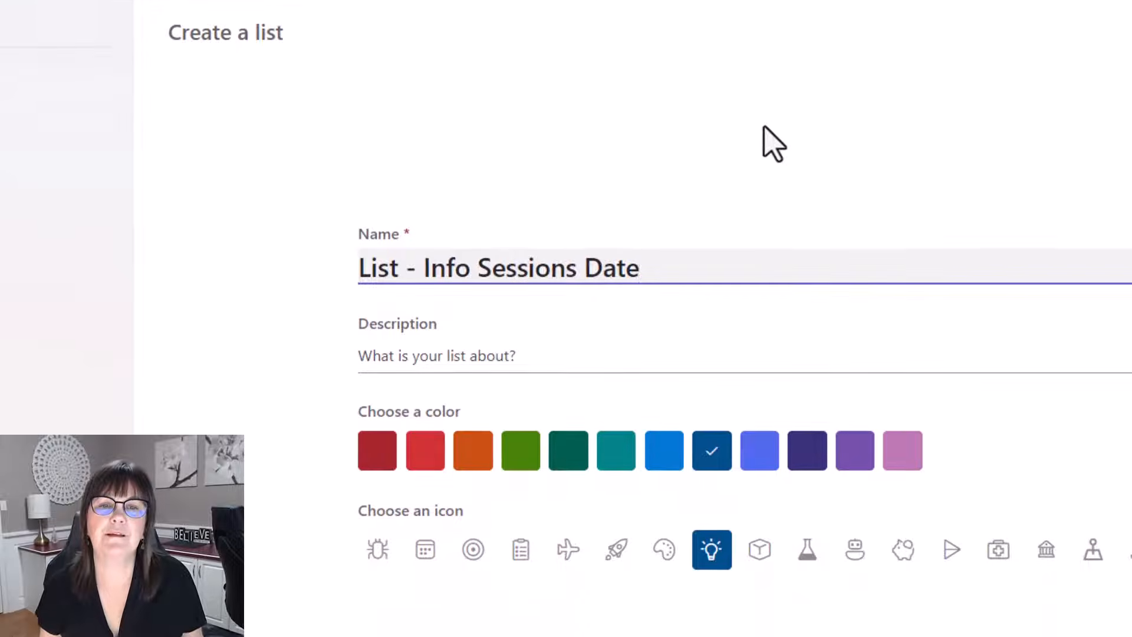
{"action": "left_click", "coordinate": [581, 268]}
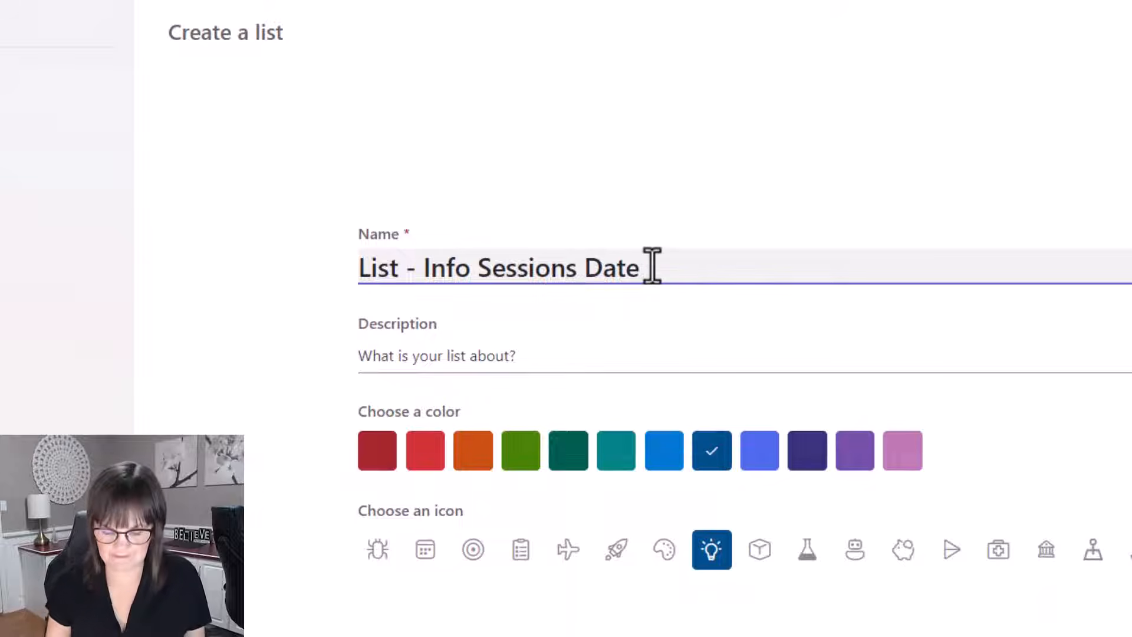
{"action": "key", "text": "BackSpace"}
{"action": "left_click", "coordinate": [652, 265]}
{"action": "type", "text": "s"}
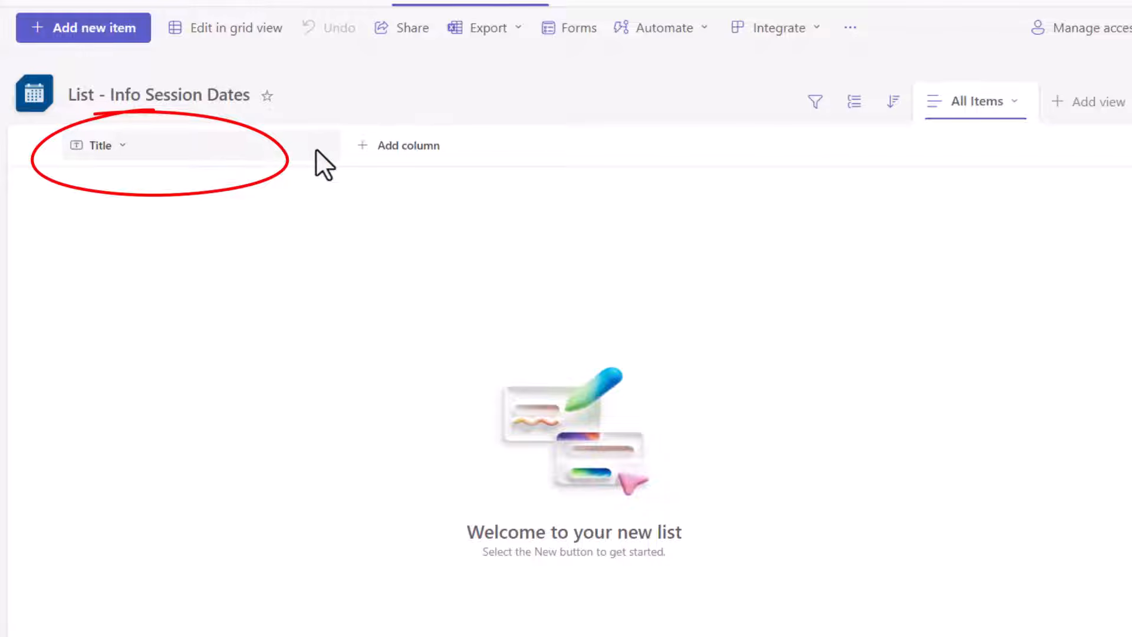
- Narrow the Title column slightly and look at the settings available for it
{"action": "left_click_drag", "start_coordinate": [339, 147], "coordinate": [313, 147]}
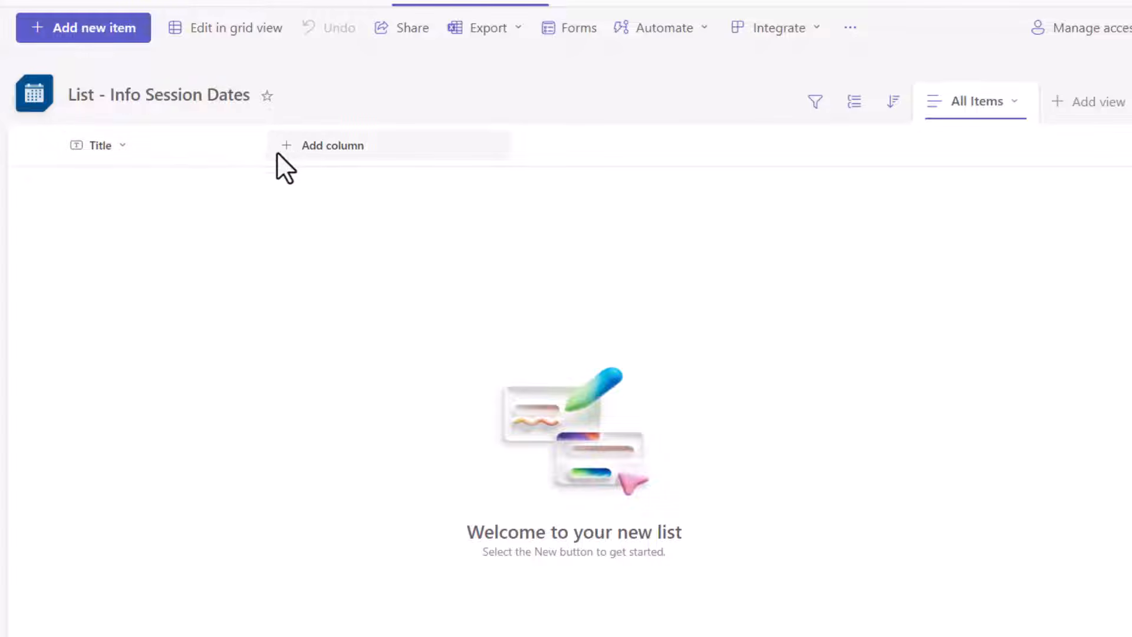
{"action": "left_click", "coordinate": [121, 147]}
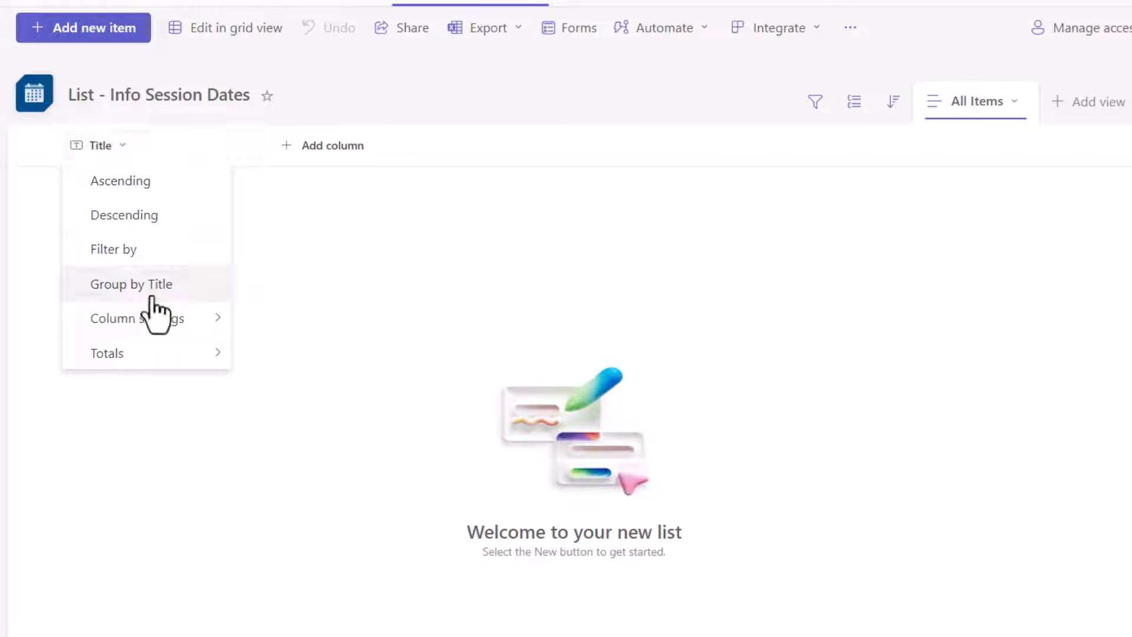
{"action": "mouse_move", "coordinate": [164, 324]}
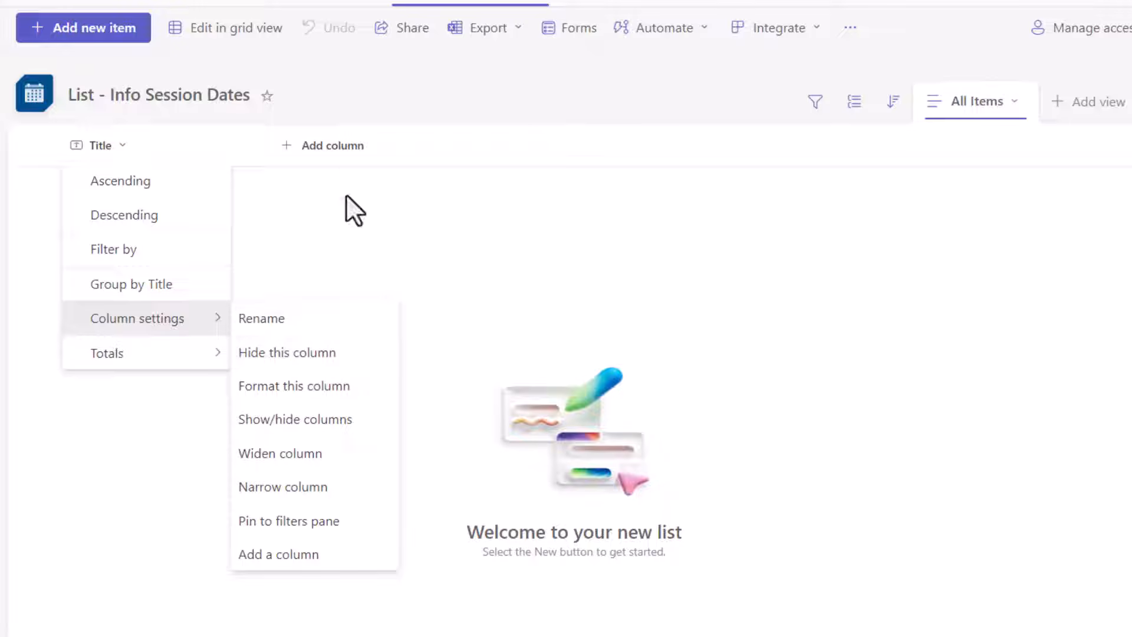
- Start a new Choice column in the list and name it "Session Topic"
{"action": "left_click", "coordinate": [310, 145]}
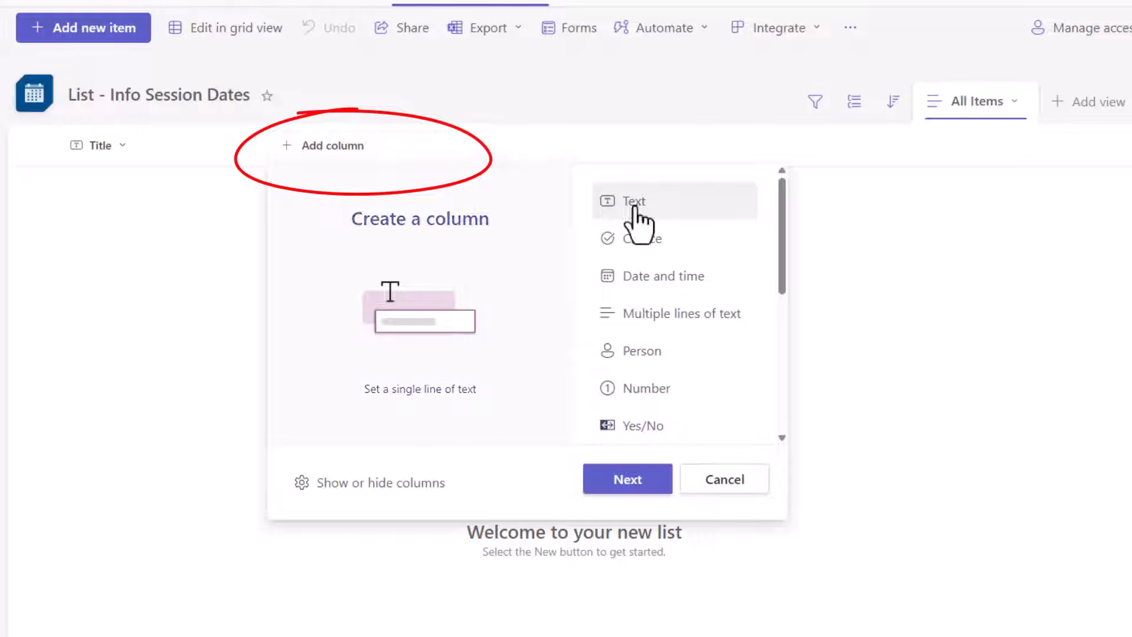
{"action": "left_click", "coordinate": [646, 242]}
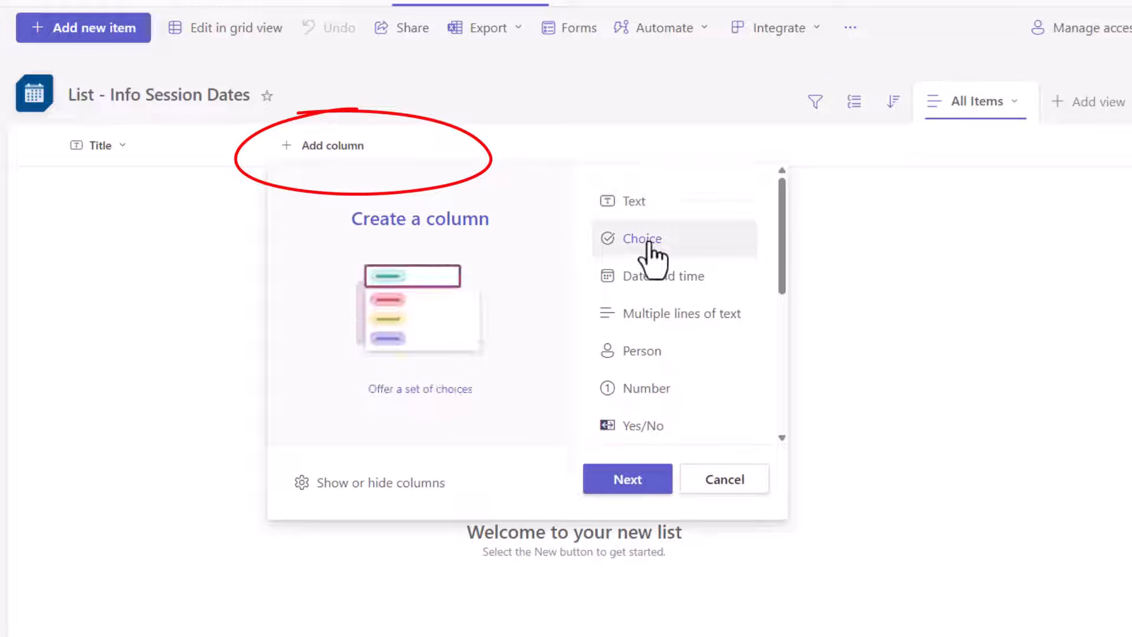
{"action": "left_click", "coordinate": [638, 481]}
{"action": "type", "text": "Session "}
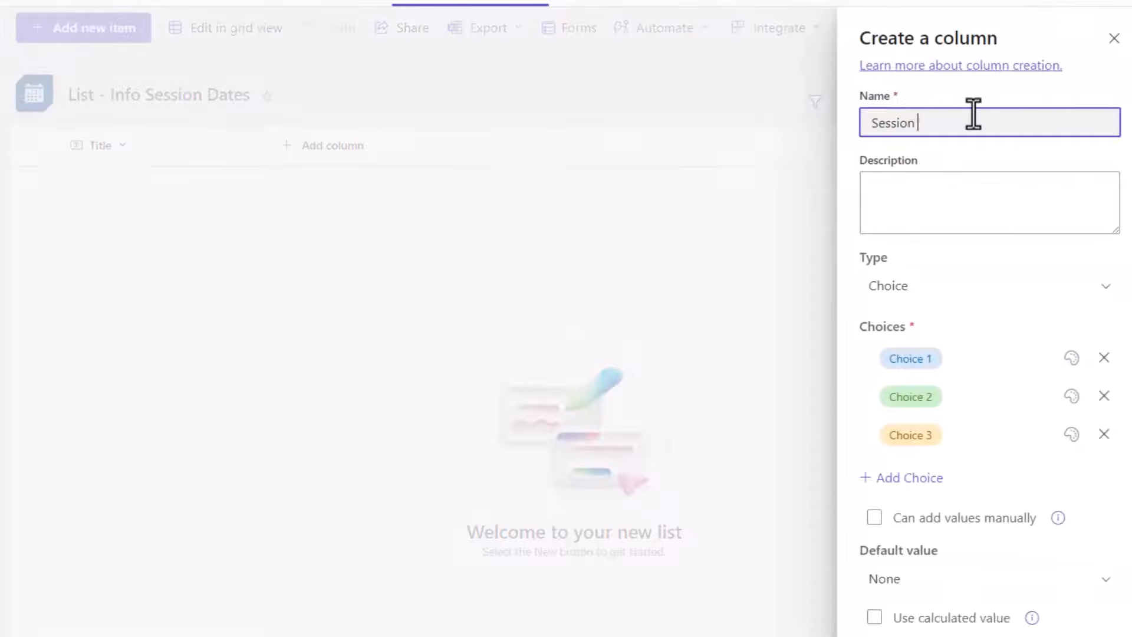
{"action": "type", "text": "Topic"}
- Define the Session Topic choices as Teams, OneNote and MS365 Apps, and save the column
{"action": "left_click", "coordinate": [911, 359]}
{"action": "type", "text": "Teams"}
{"action": "left_click", "coordinate": [920, 397]}
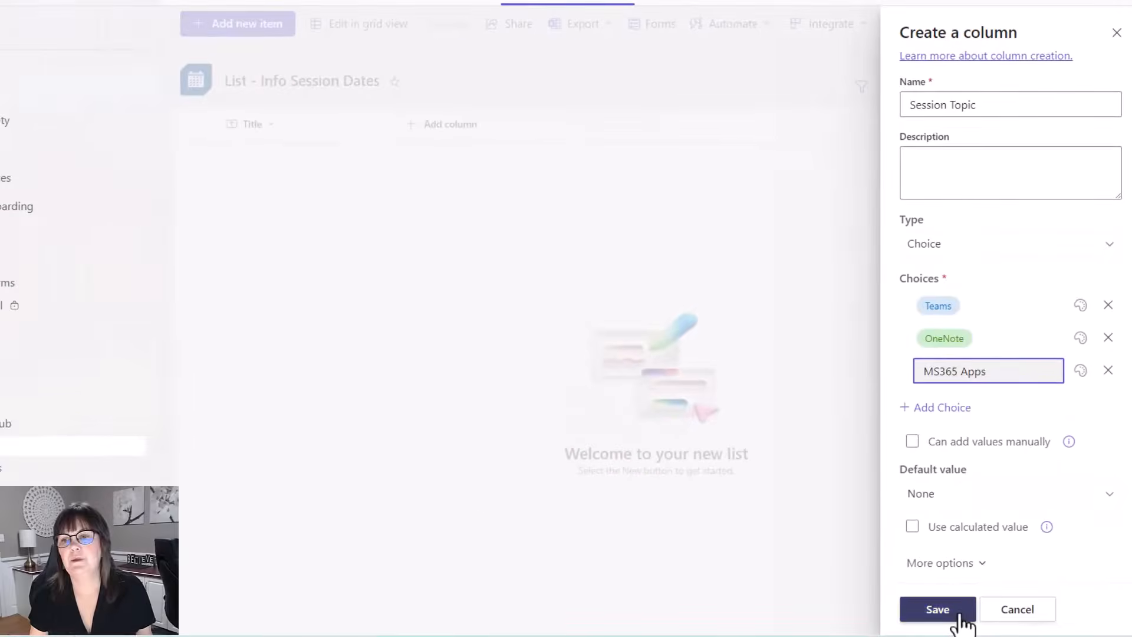
{"action": "key", "text": "Tab"}
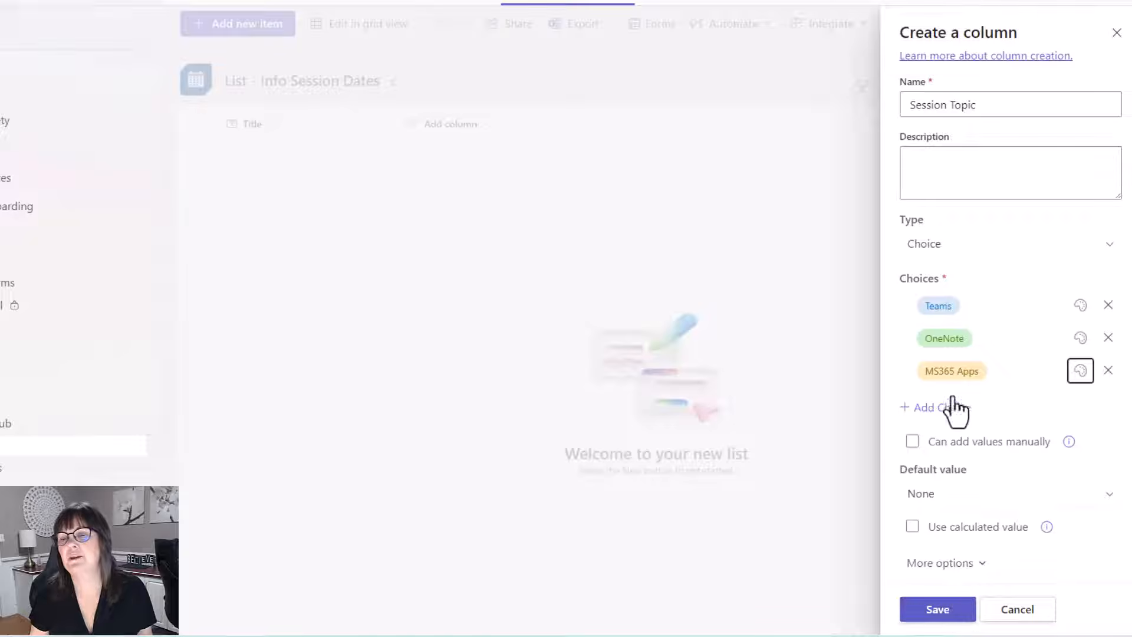
{"action": "left_click", "coordinate": [954, 610]}
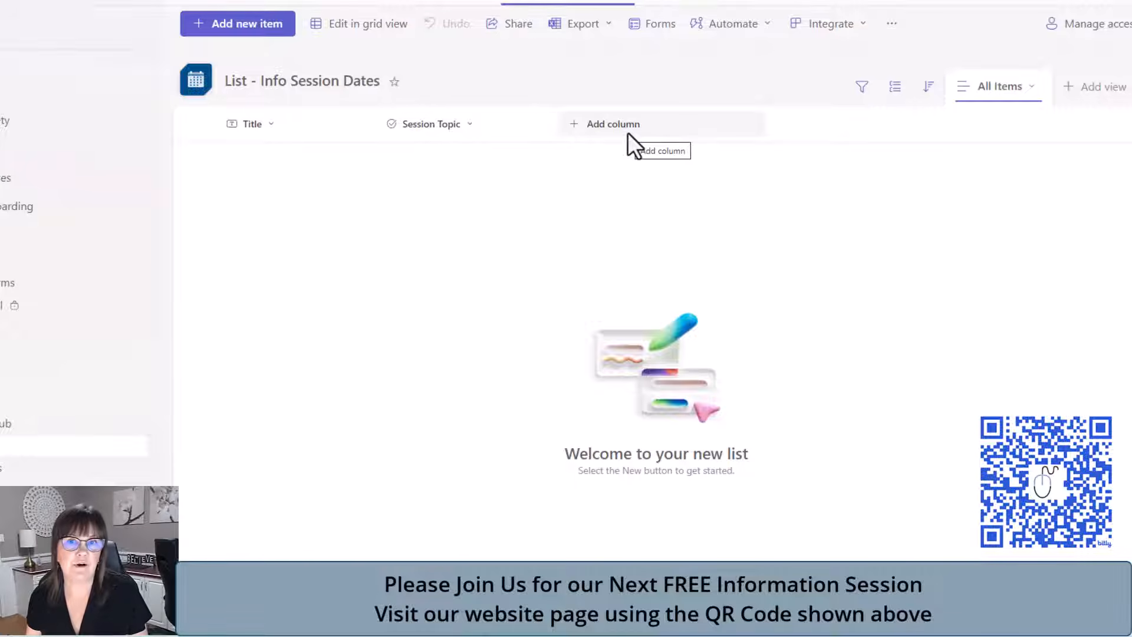
- Add a Date and time column named "Date of Session" with time included, and save it
{"action": "left_click", "coordinate": [630, 122]}
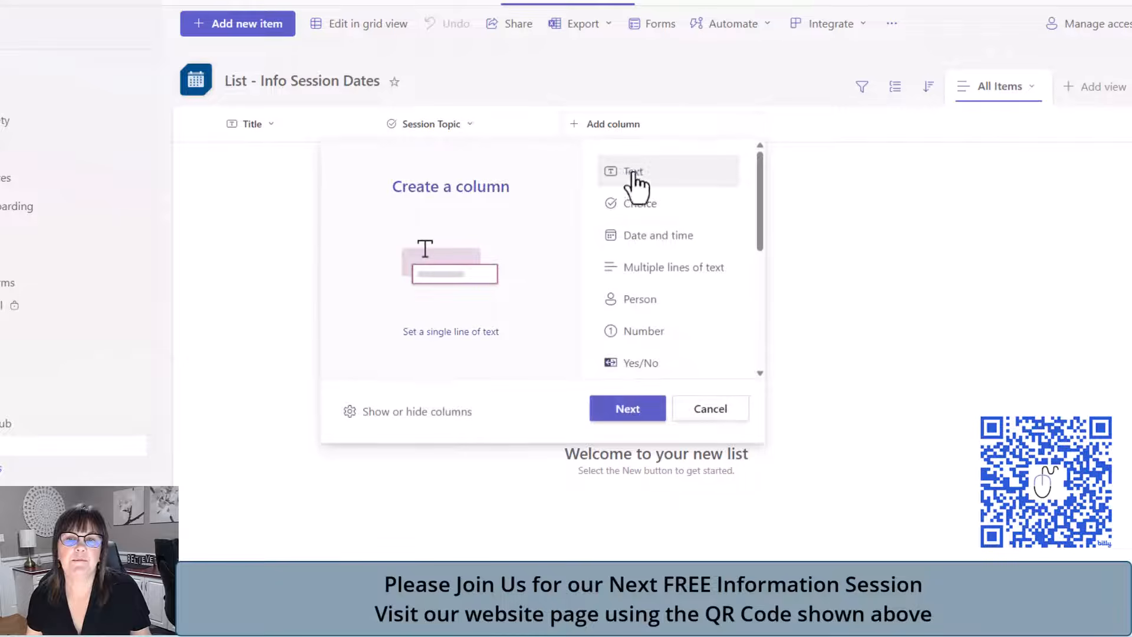
{"action": "left_click", "coordinate": [682, 239]}
{"action": "left_click", "coordinate": [649, 408]}
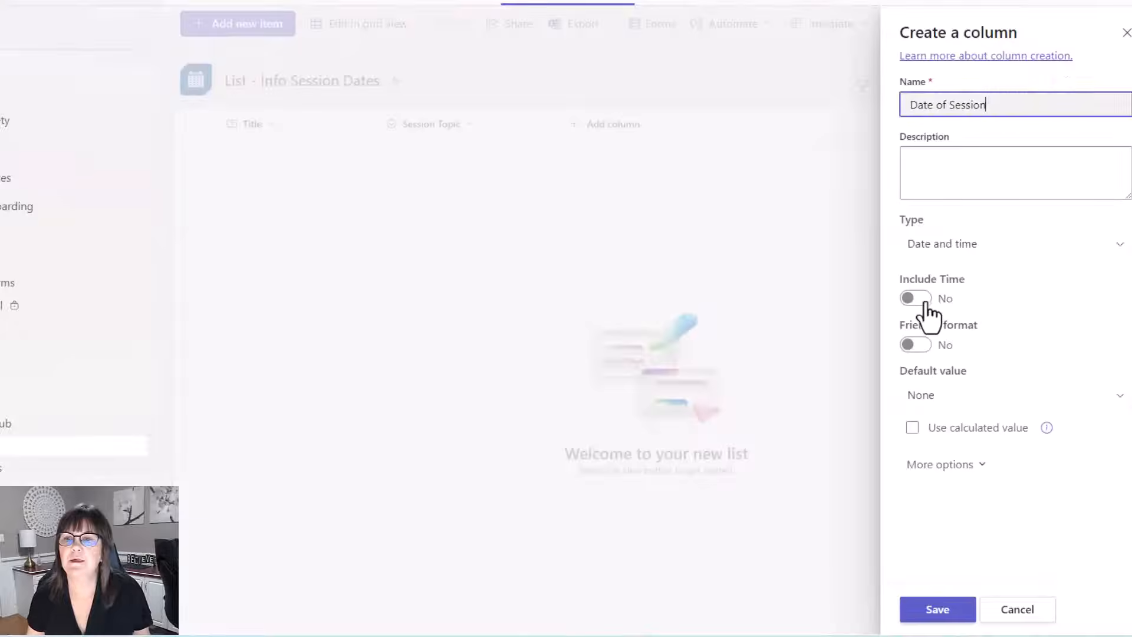
{"action": "left_click", "coordinate": [915, 298]}
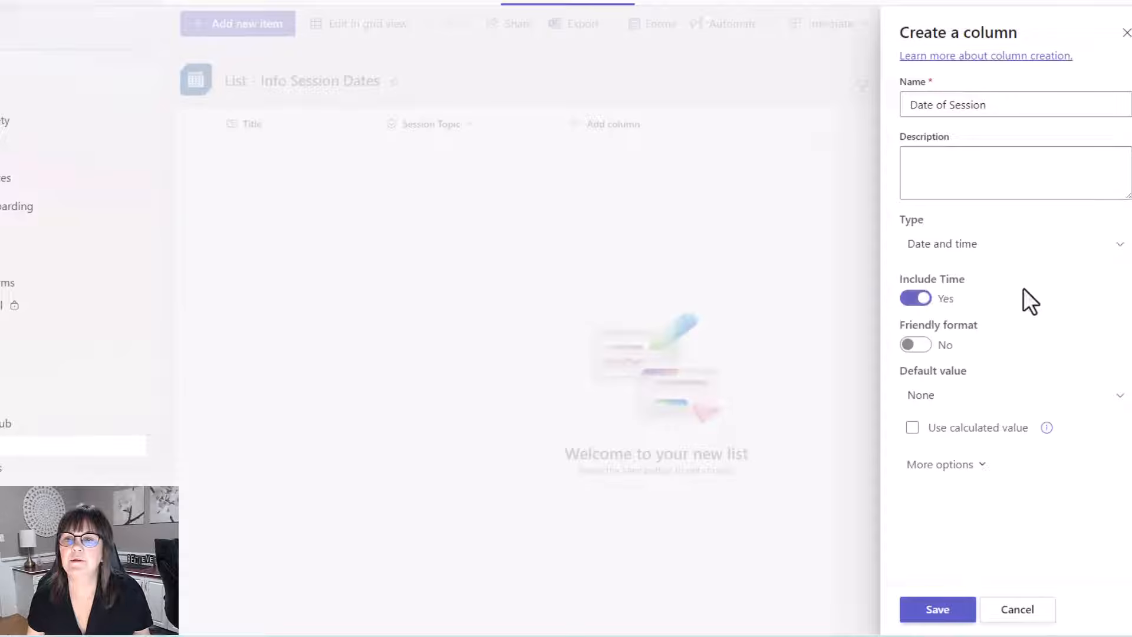
{"action": "left_click", "coordinate": [959, 617]}
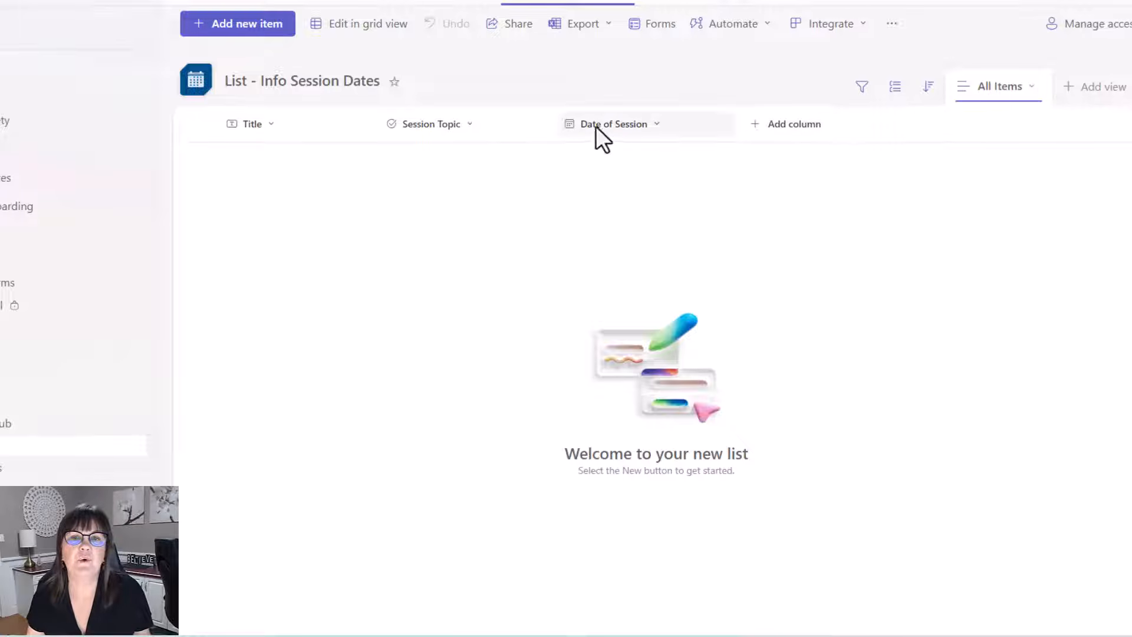
- Hide the Title column and widen the Session Topic and Date of Session columns
{"action": "left_click", "coordinate": [270, 125]}
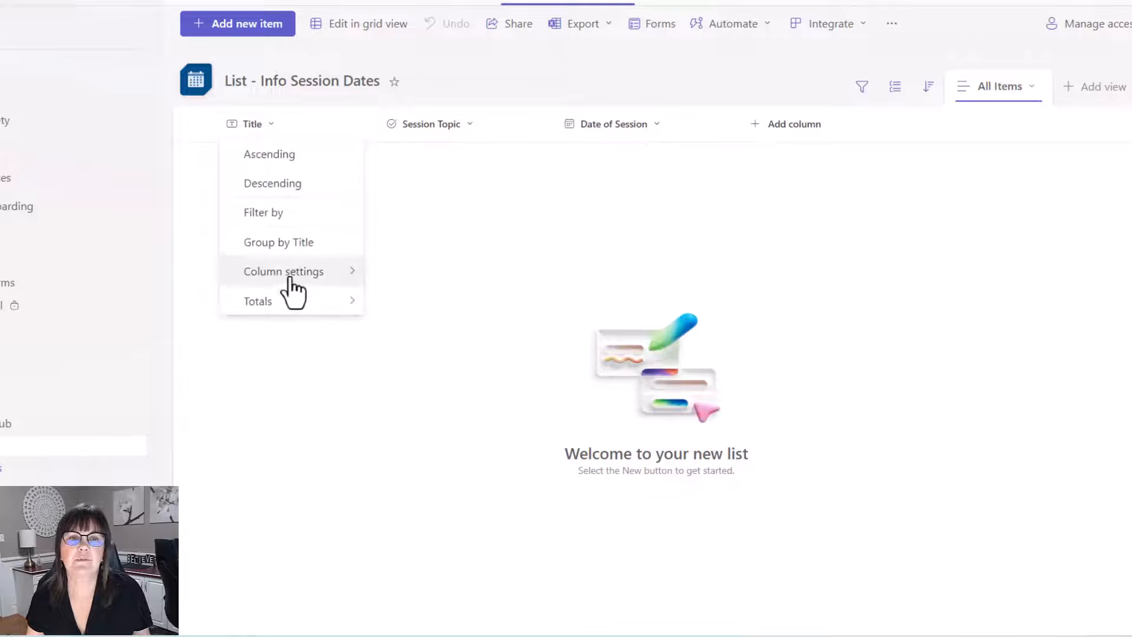
{"action": "mouse_move", "coordinate": [288, 275]}
{"action": "left_click", "coordinate": [421, 304]}
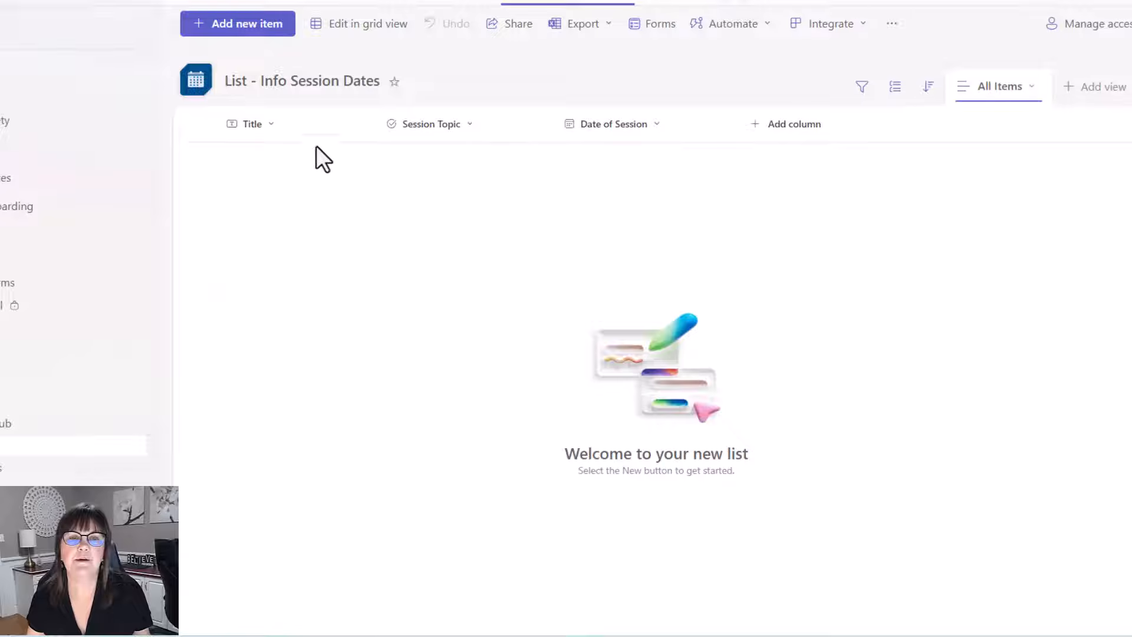
{"action": "left_click_drag", "start_coordinate": [396, 123], "coordinate": [446, 123]}
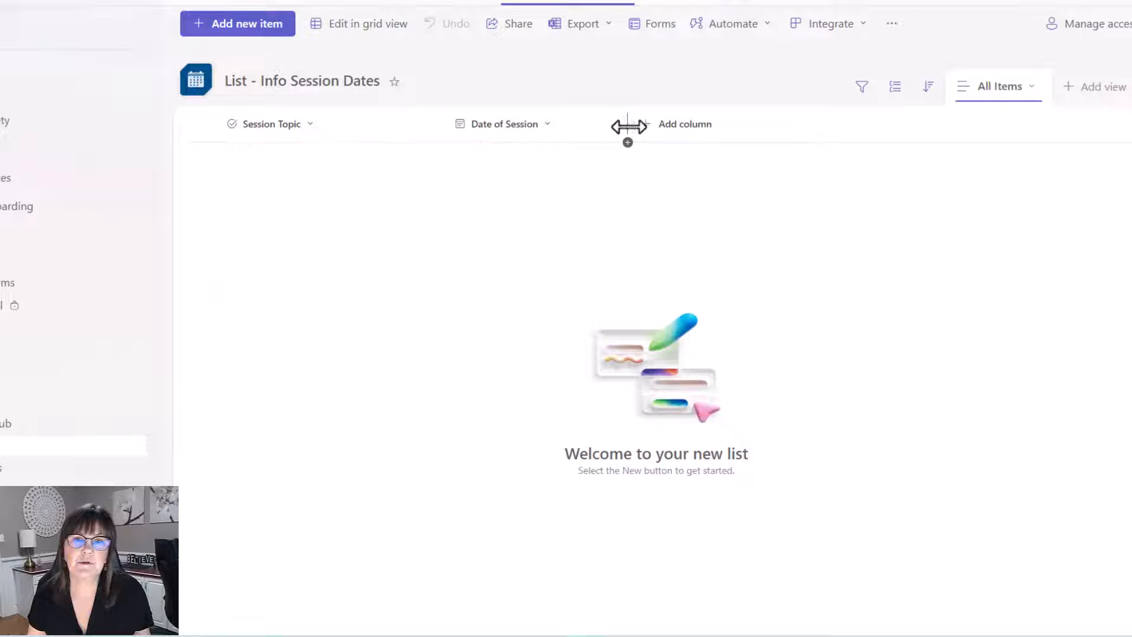
{"action": "left_click_drag", "start_coordinate": [628, 126], "coordinate": [670, 125]}
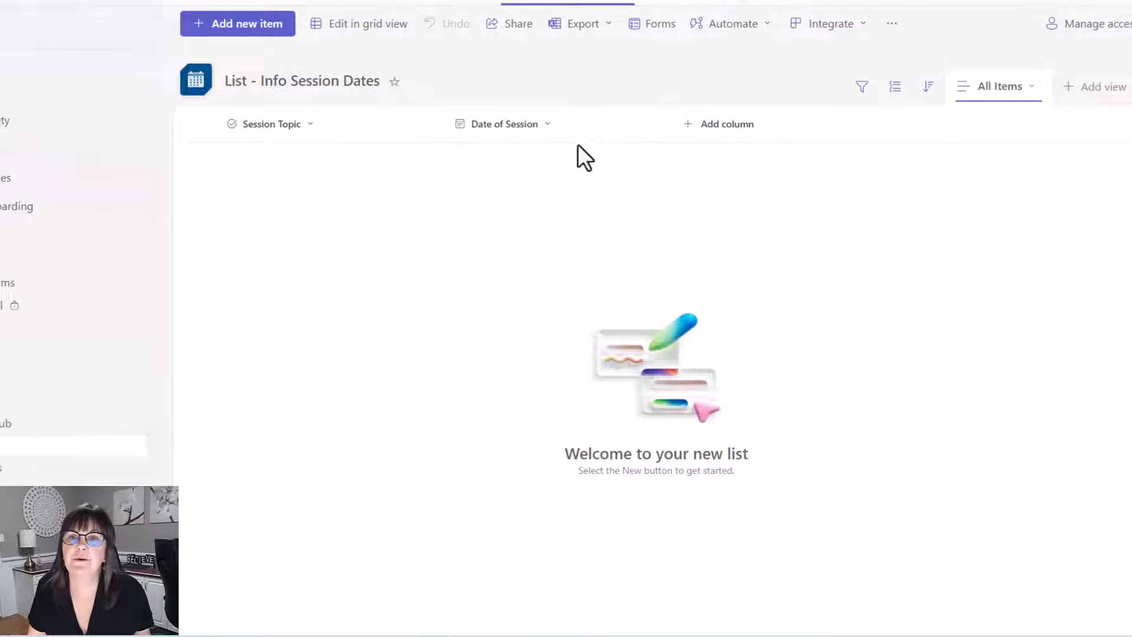
- Switch the list to grid view and enter a Teams session dated 11/15/2024 12:00 PM
{"action": "left_click", "coordinate": [363, 37]}
{"action": "left_click", "coordinate": [283, 161]}
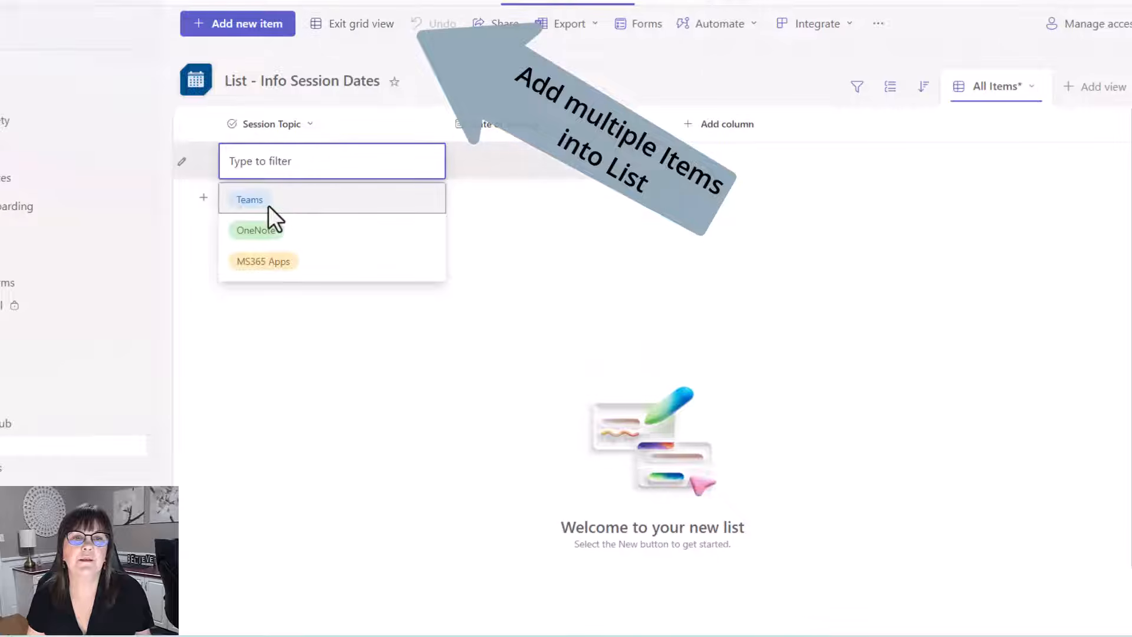
{"action": "left_click", "coordinate": [268, 206]}
{"action": "left_click", "coordinate": [472, 164]}
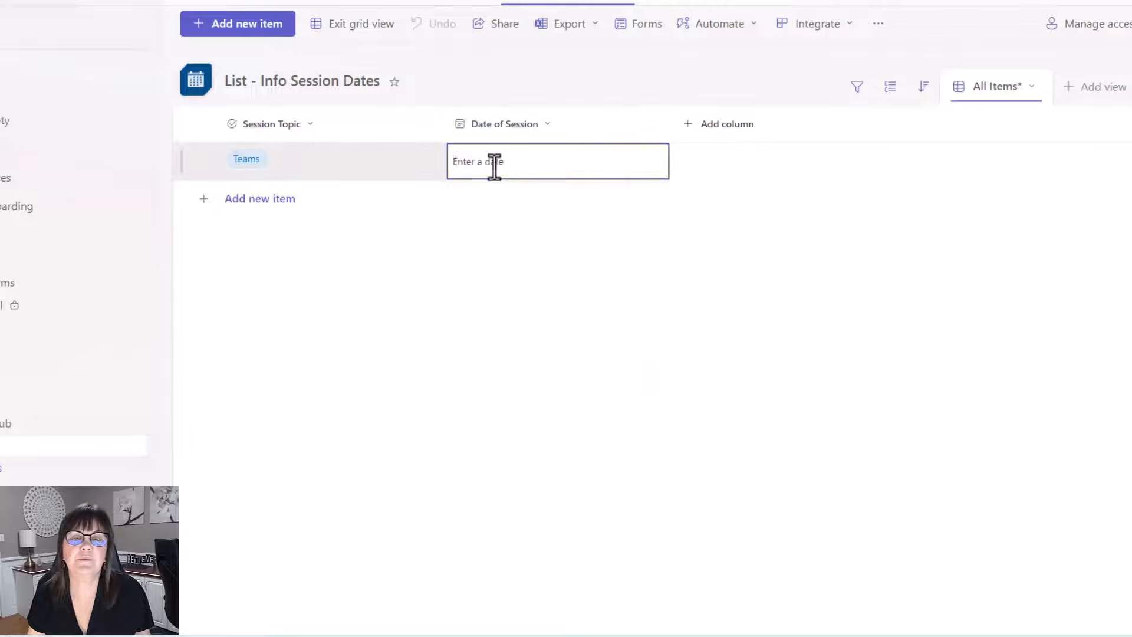
{"action": "left_click", "coordinate": [494, 164]}
{"action": "left_click", "coordinate": [580, 201]}
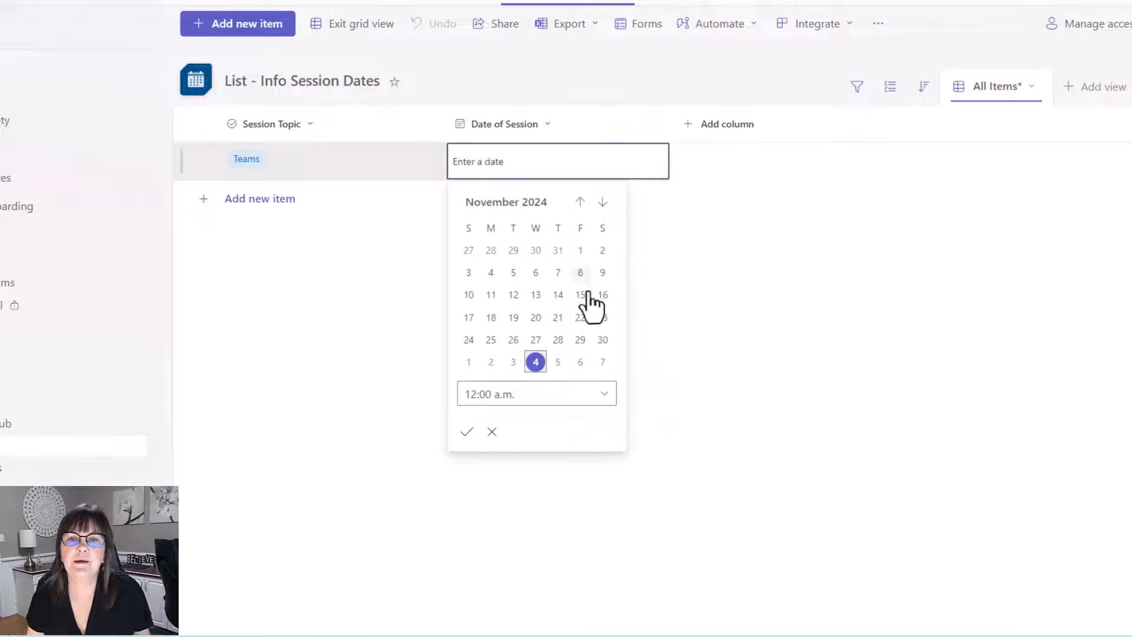
{"action": "type", "text": "p"}
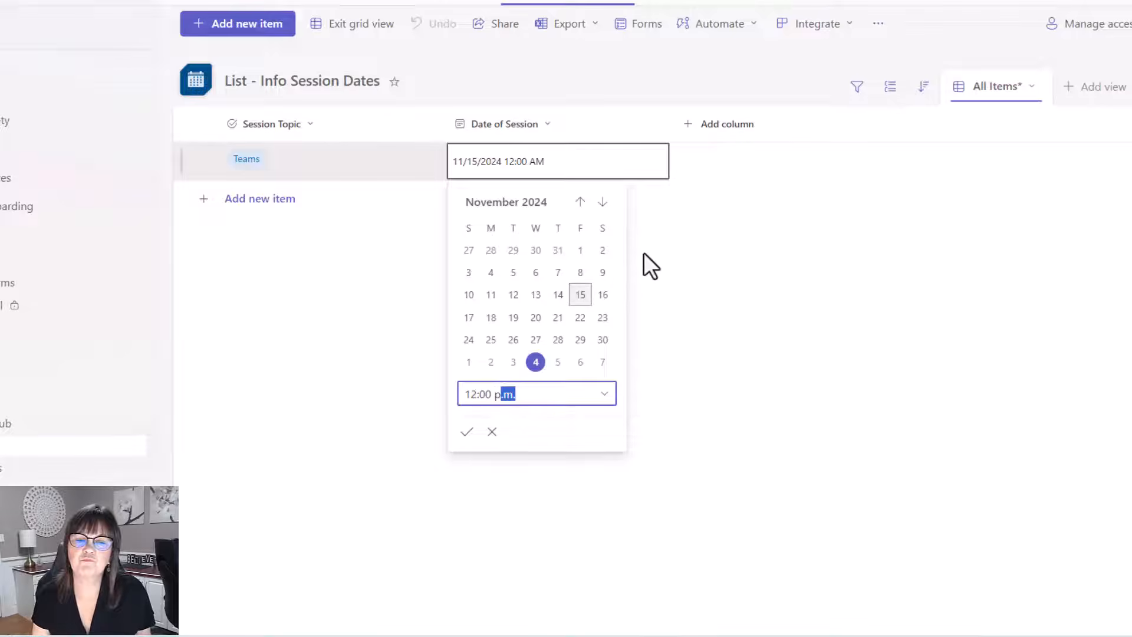
{"action": "left_click", "coordinate": [467, 432]}
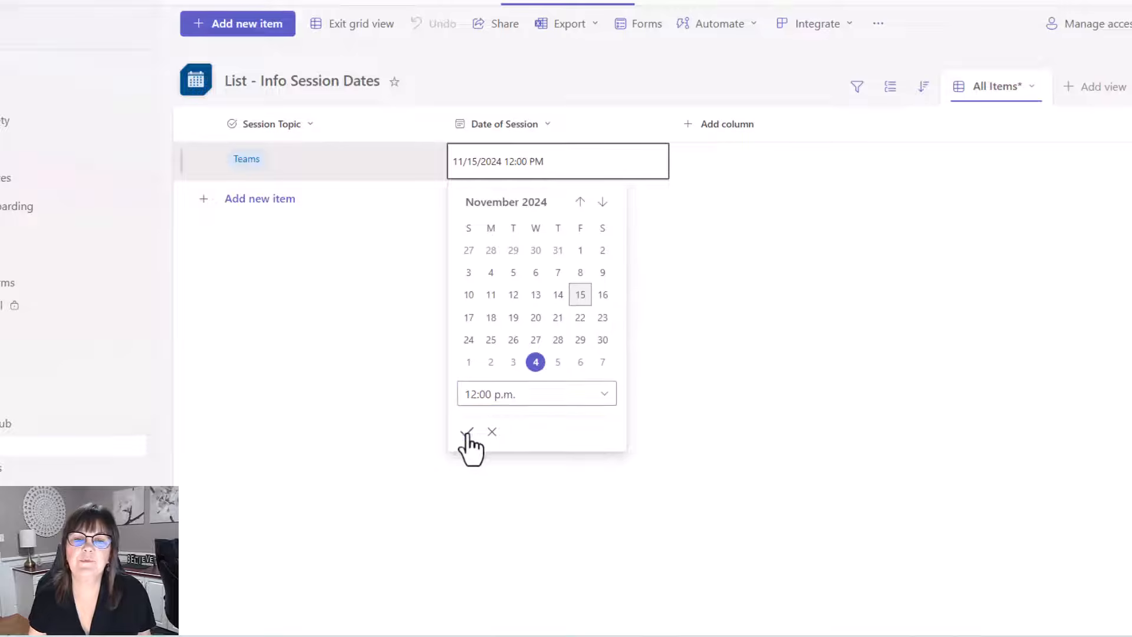
- Autofill the Teams session's topic and date down to create two more rows
{"action": "left_click", "coordinate": [358, 161]}
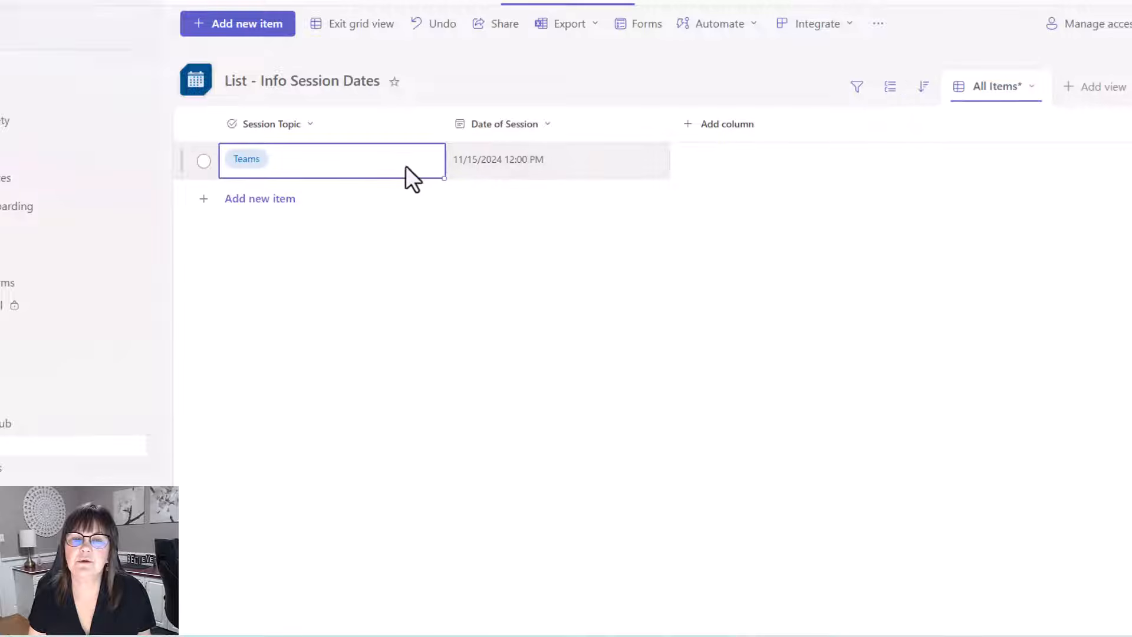
{"action": "left_click", "coordinate": [463, 165], "text": "shift"}
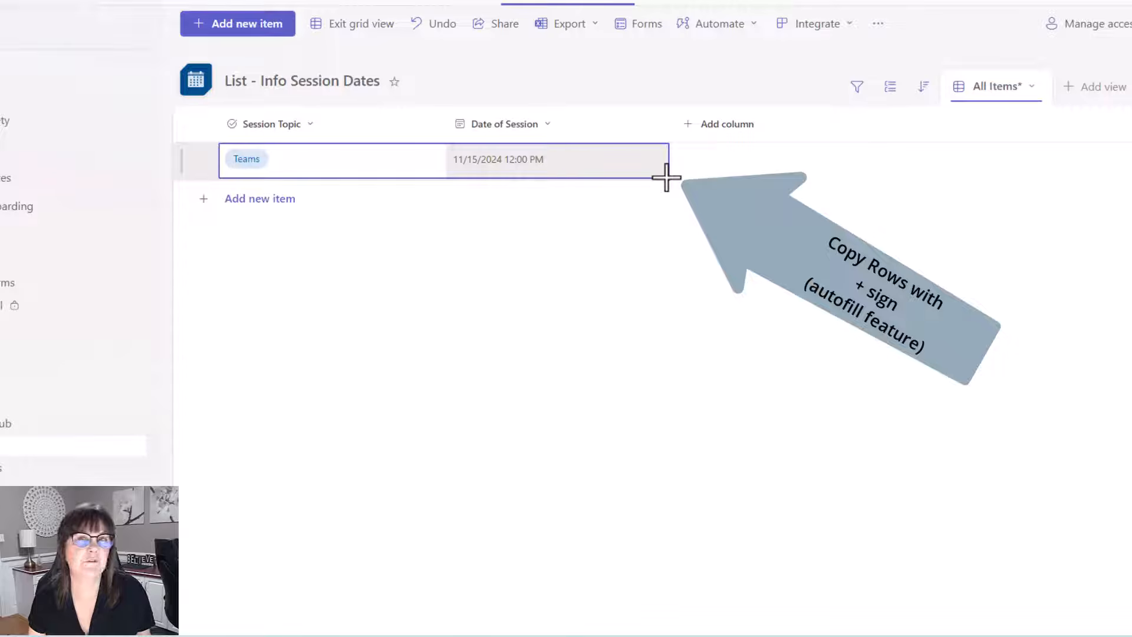
{"action": "left_click_drag", "start_coordinate": [667, 180], "coordinate": [669, 237]}
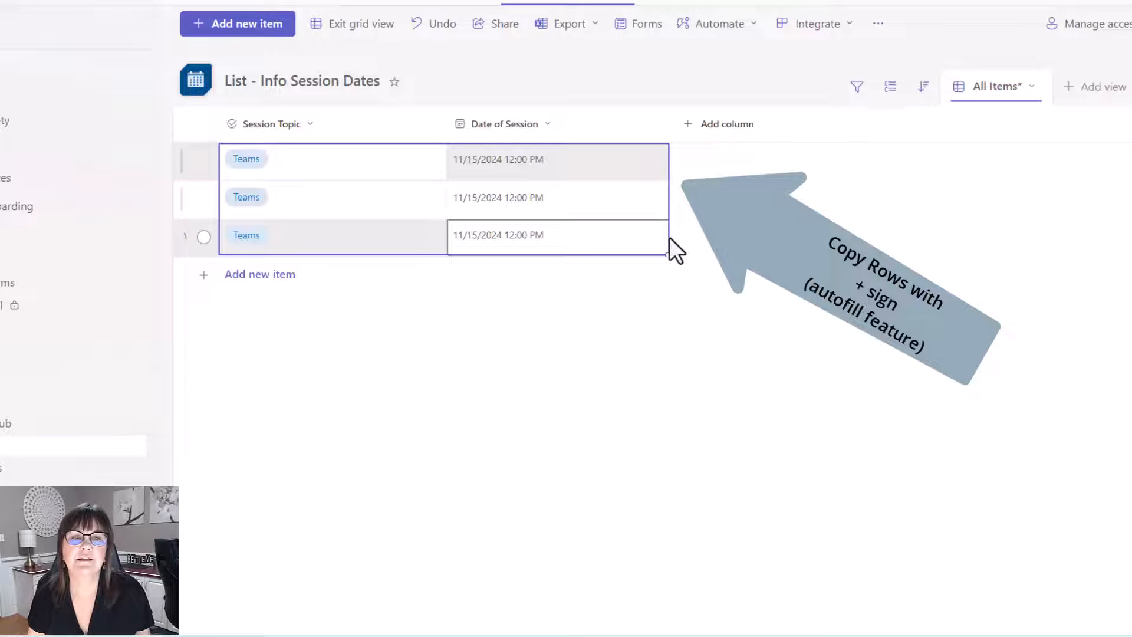
- Change the second Teams session's date to 1/31/2025 12:00 PM and the third's to 3/14/2025 12:00 PM
{"action": "left_click", "coordinate": [489, 200]}
{"action": "left_click", "coordinate": [492, 199]}
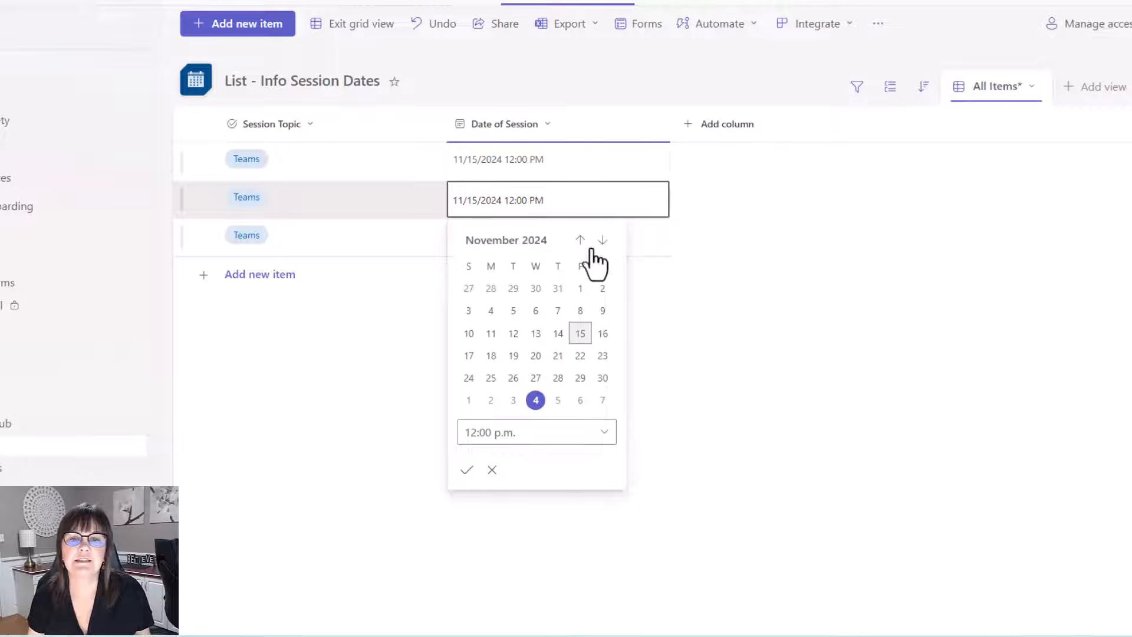
{"action": "left_click", "coordinate": [601, 241]}
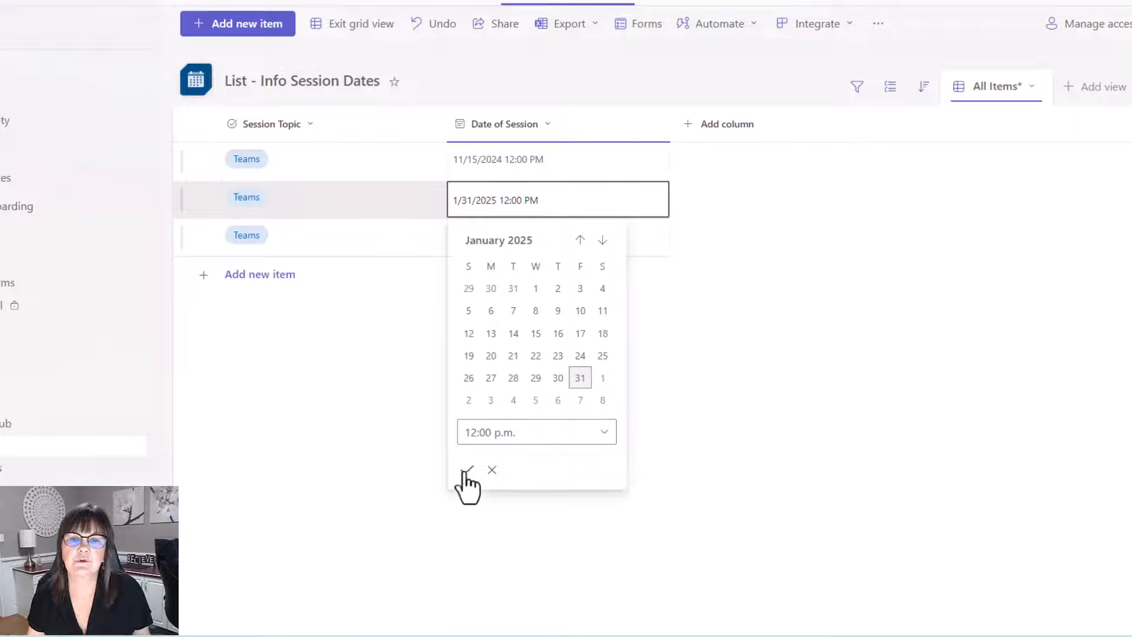
{"action": "left_click", "coordinate": [468, 470]}
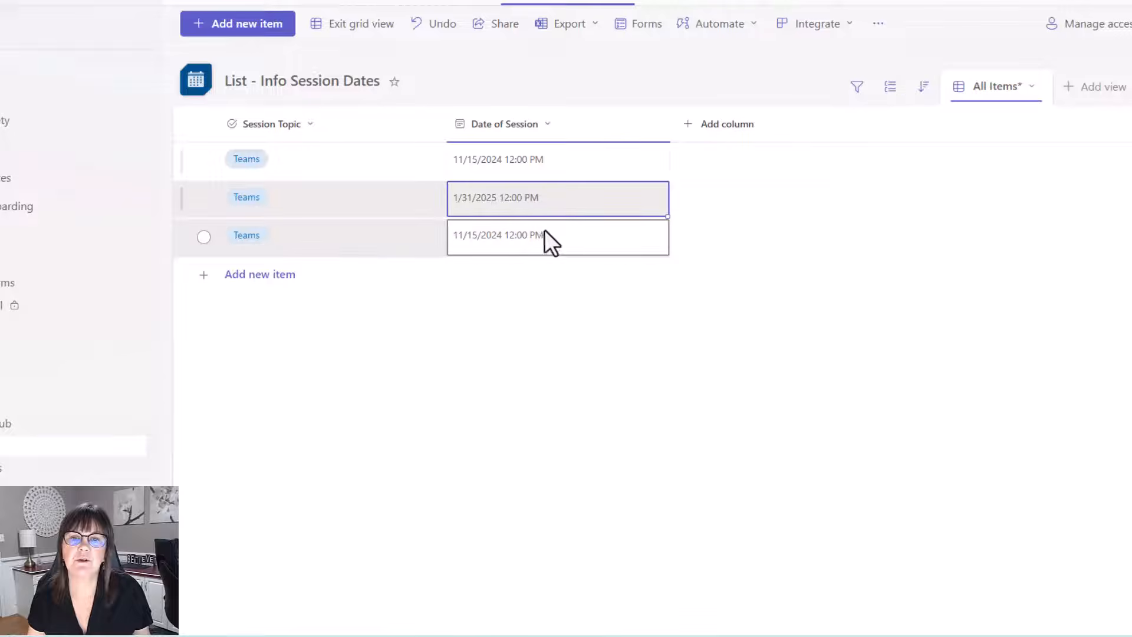
{"action": "left_click", "coordinate": [572, 235]}
{"action": "left_click", "coordinate": [554, 242]}
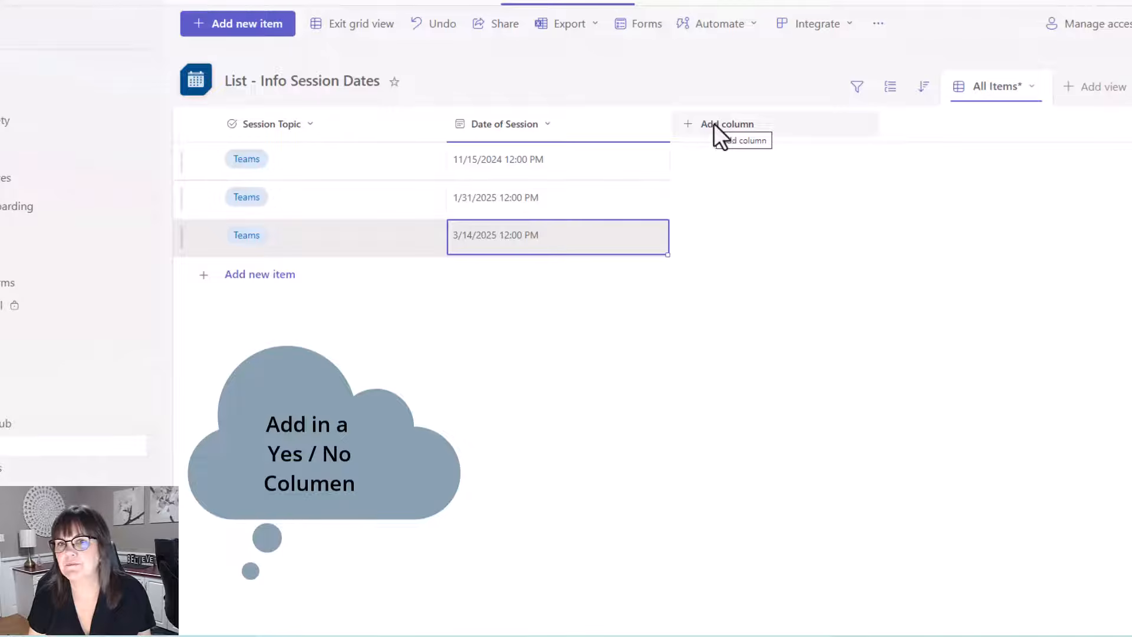
- Add a Yes/No column named "Email Invite Sent" and save it
{"action": "left_click", "coordinate": [693, 124]}
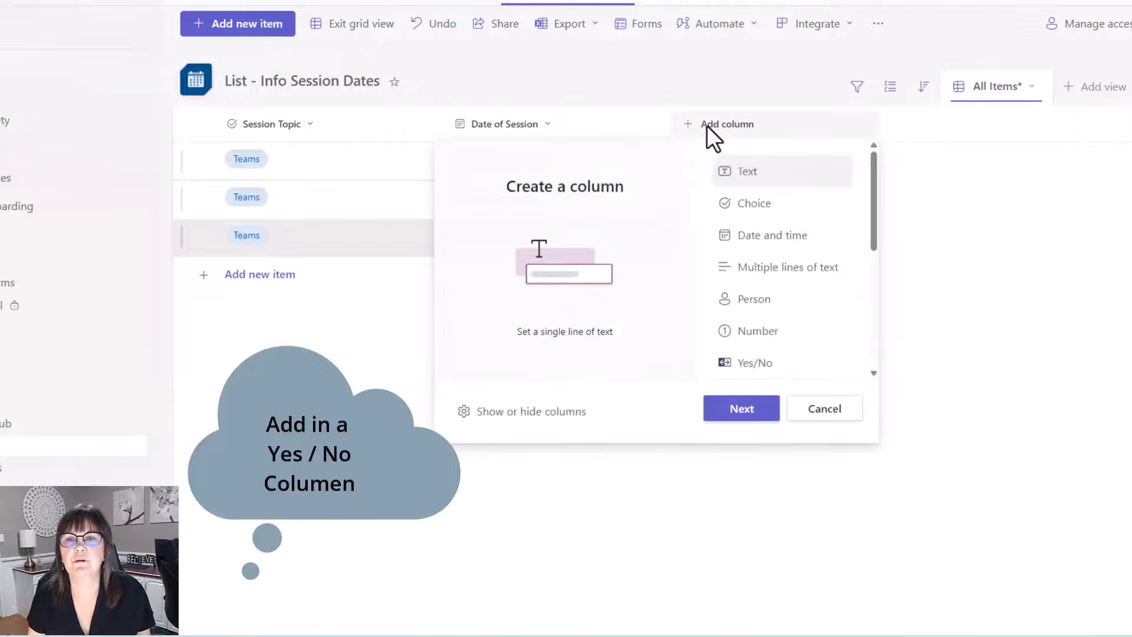
{"action": "left_click", "coordinate": [760, 363]}
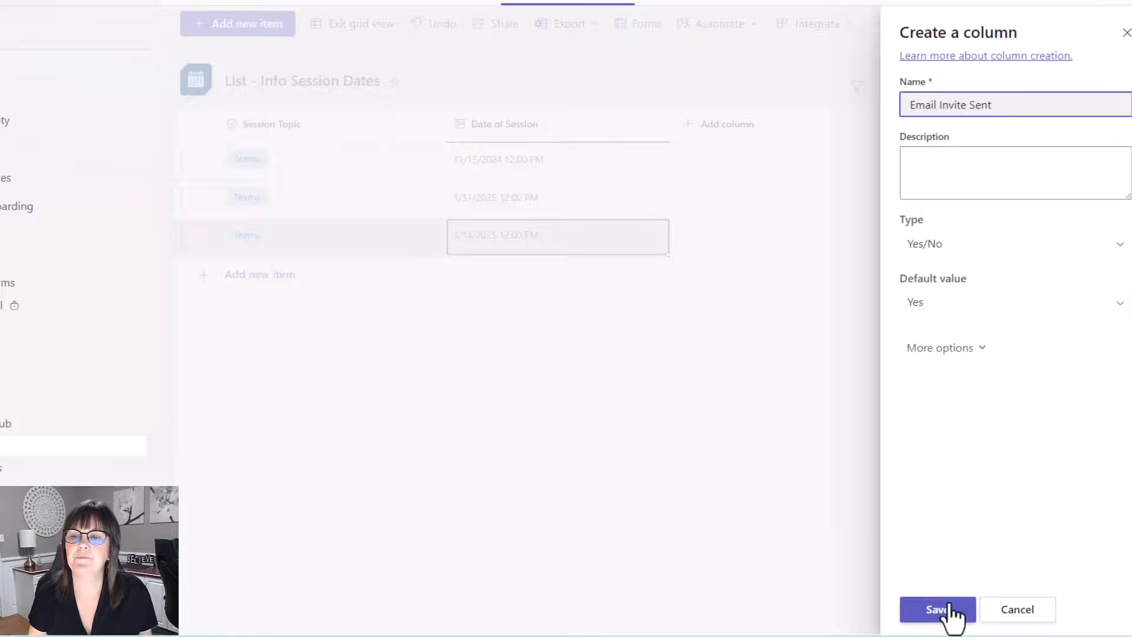
{"action": "left_click", "coordinate": [950, 608]}
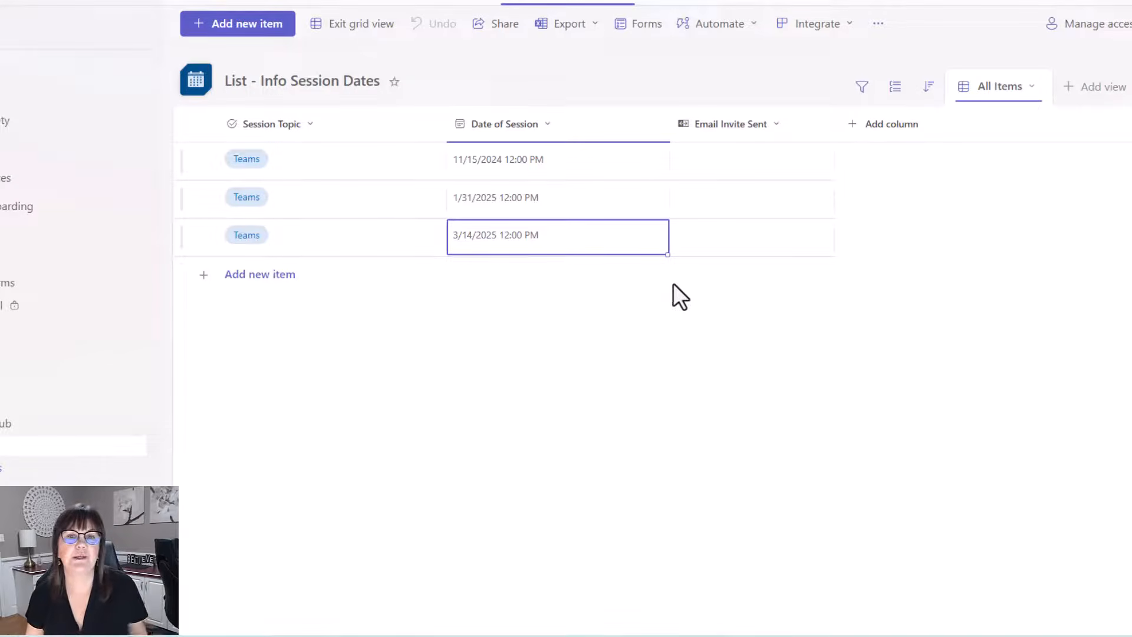
- Add a OneNote session dated 11/22/2024 with its email invite marked as sent, and mark the 11/15/2024 Teams session's invite as sent too
{"action": "left_click", "coordinate": [275, 274]}
{"action": "left_click", "coordinate": [261, 284]}
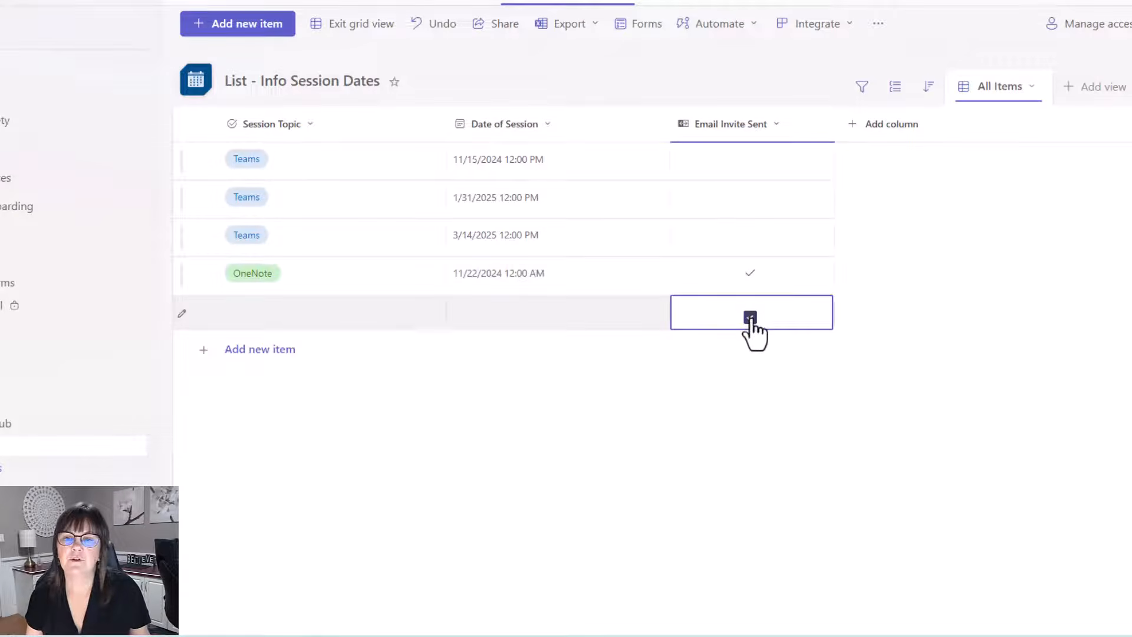
{"action": "left_click", "coordinate": [749, 162]}
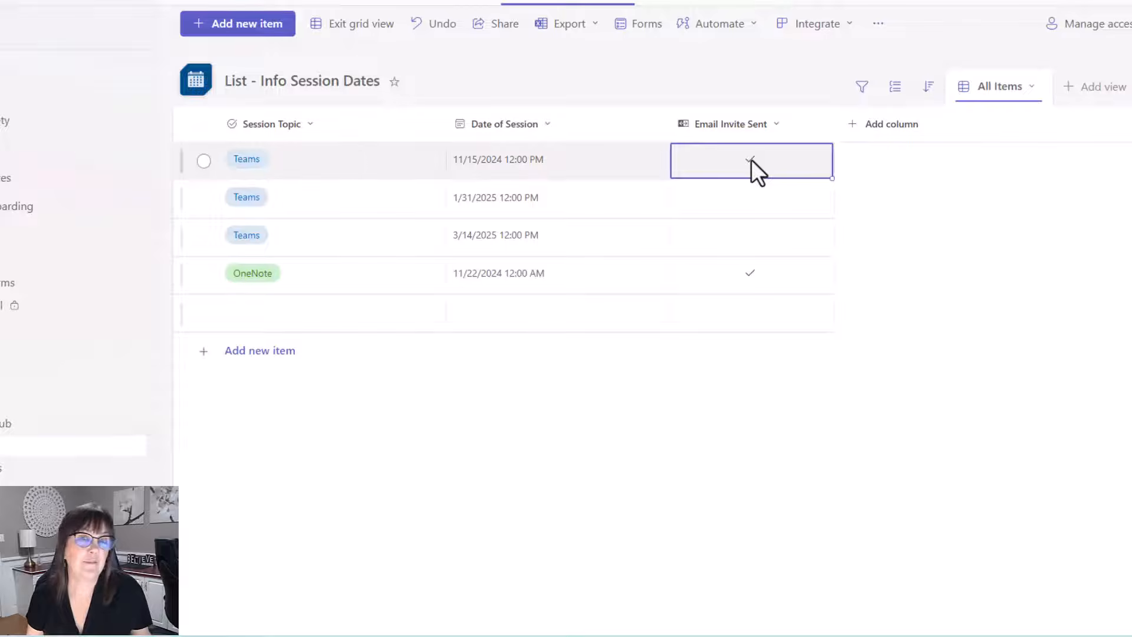
{"action": "left_click", "coordinate": [751, 159]}
{"action": "left_click", "coordinate": [284, 314]}
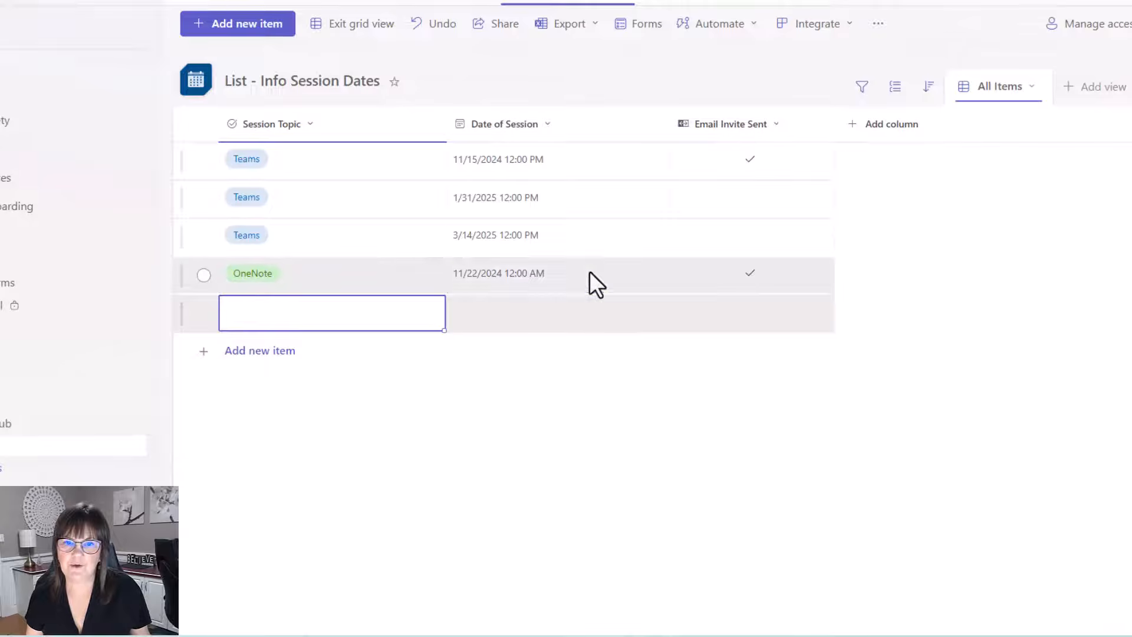
- Set the OneNote session's time on 11/22/2024 to 10:00 a.m
{"action": "left_click", "coordinate": [555, 274]}
{"action": "left_click", "coordinate": [556, 278]}
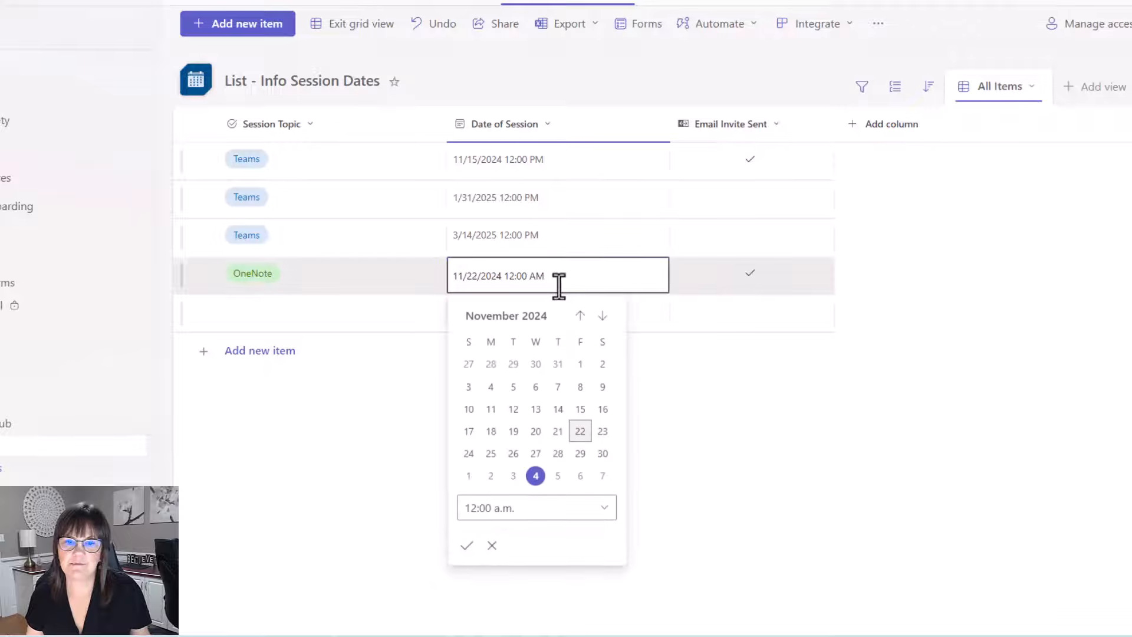
{"action": "left_click", "coordinate": [472, 506]}
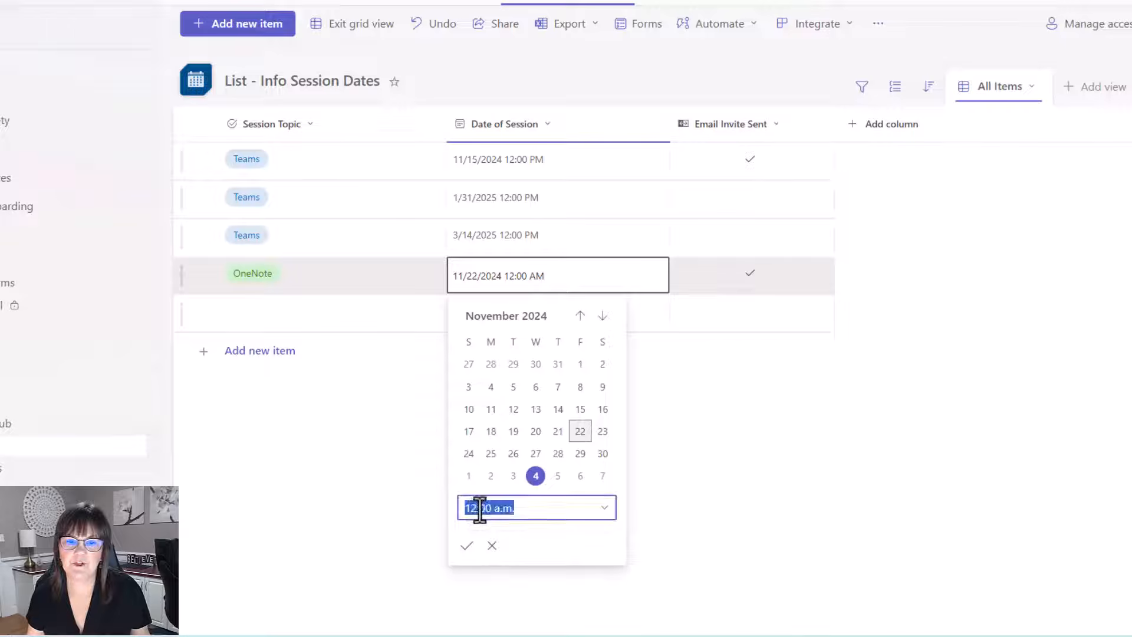
{"action": "left_click", "coordinate": [607, 511]}
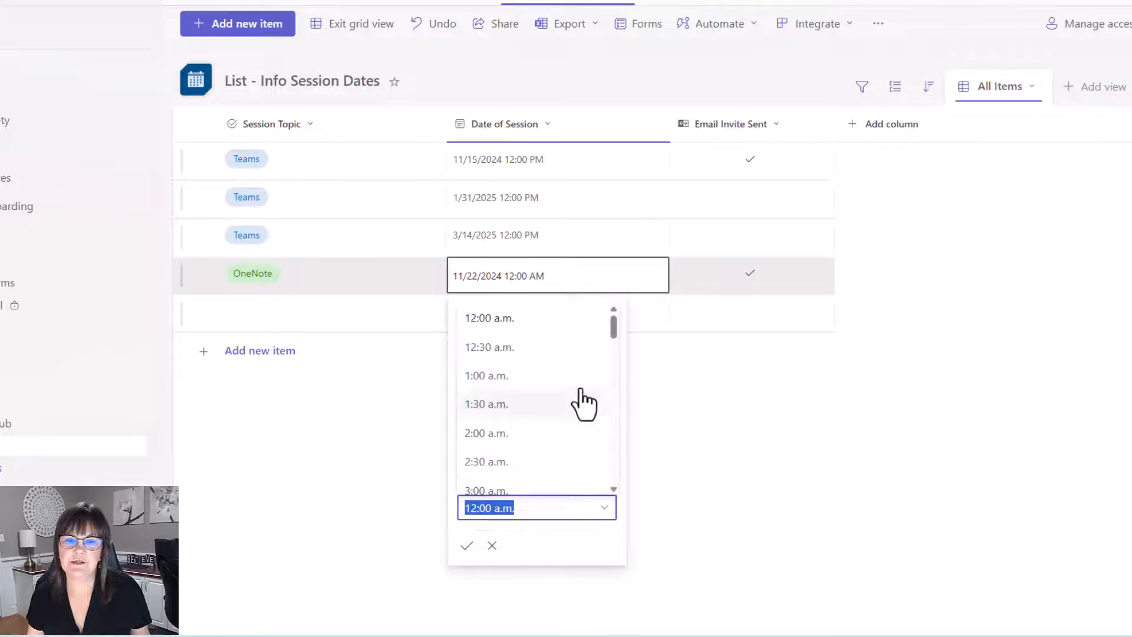
{"action": "scroll", "coordinate": [579, 407], "scroll_direction": "down", "scroll_amount": 3}
{"action": "scroll", "coordinate": [519, 413], "scroll_direction": "down", "scroll_amount": 5}
{"action": "left_click", "coordinate": [490, 449]}
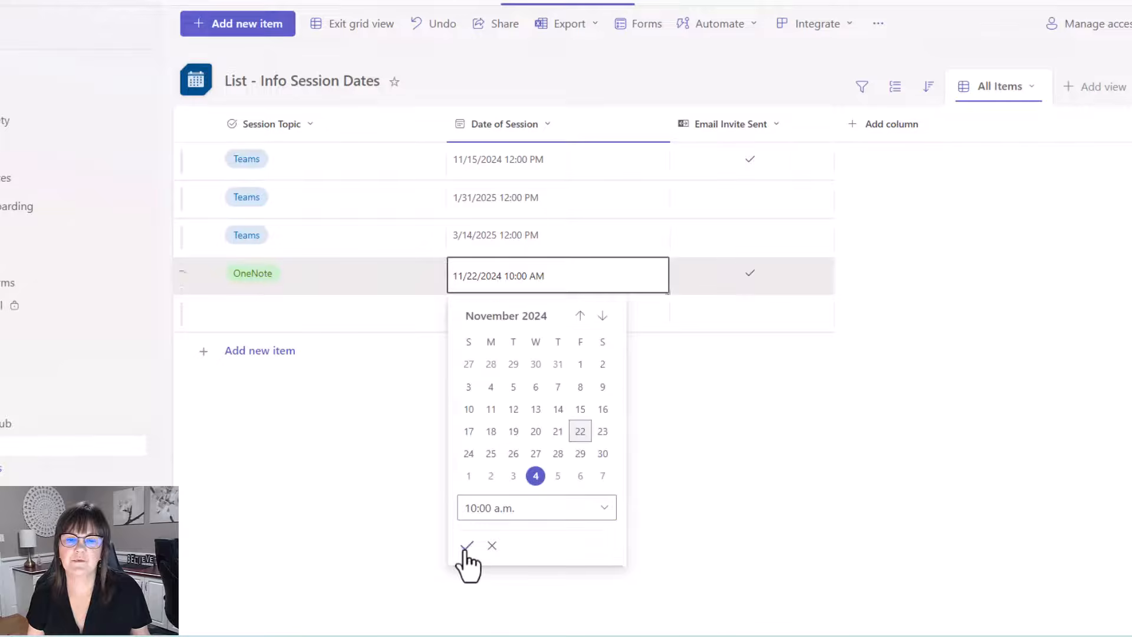
{"action": "left_click", "coordinate": [466, 545]}
- Autofill the OneNote topic into the blank row below and set that row's session date to 4/10/2025 10:00 AM
{"action": "left_click", "coordinate": [358, 271]}
{"action": "left_click_drag", "start_coordinate": [444, 293], "coordinate": [601, 309]}
{"action": "left_click", "coordinate": [485, 313]}
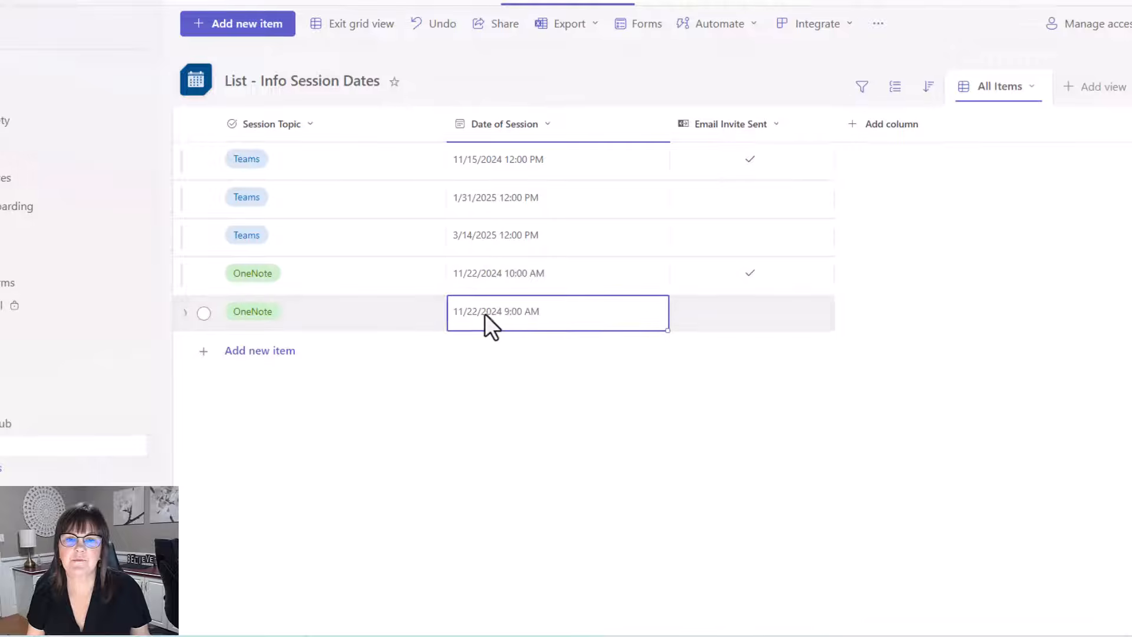
{"action": "left_click", "coordinate": [479, 313]}
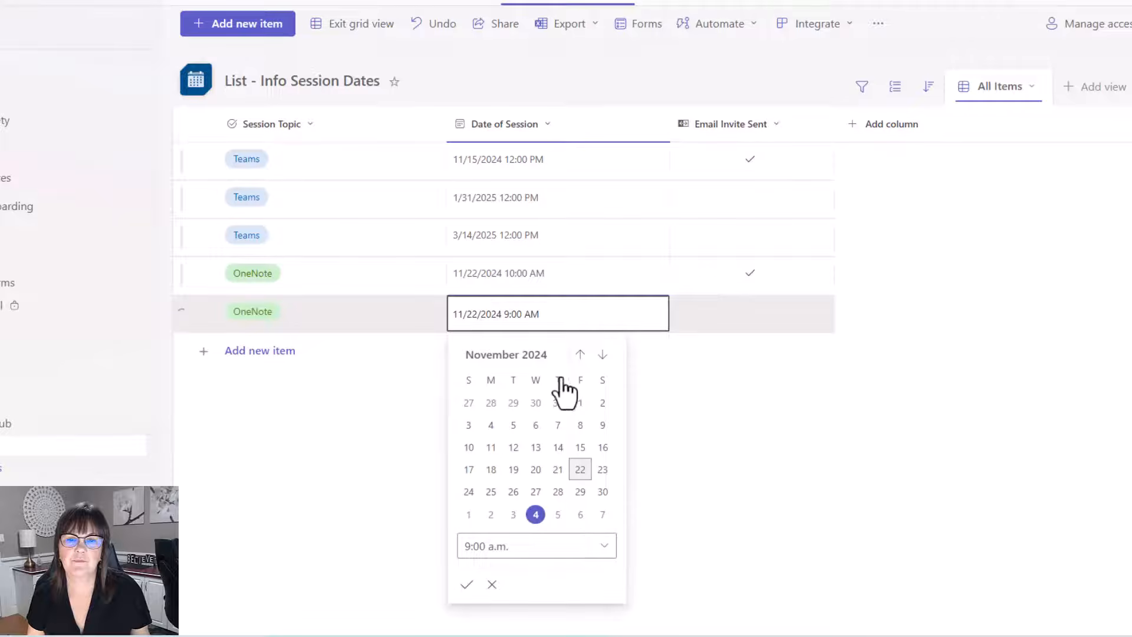
{"action": "left_click", "coordinate": [602, 356]}
{"action": "left_click", "coordinate": [602, 355]}
{"action": "left_click", "coordinate": [602, 355]}
{"action": "left_click", "coordinate": [602, 355]}
{"action": "left_click", "coordinate": [602, 356]}
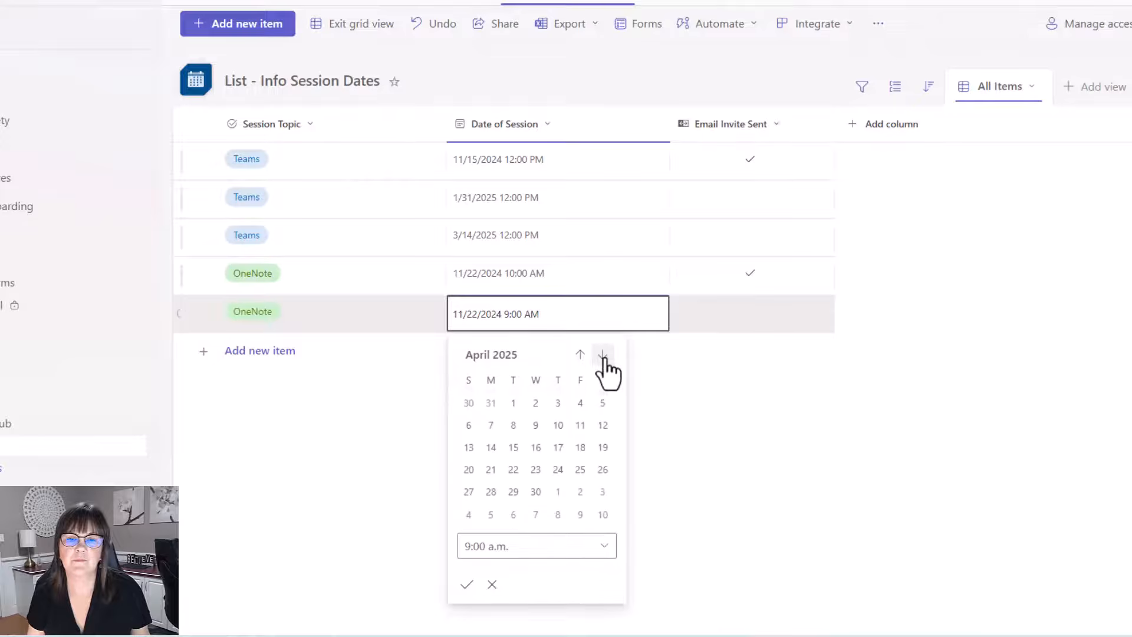
{"action": "left_click", "coordinate": [558, 427]}
{"action": "left_click", "coordinate": [605, 546]}
{"action": "scroll", "coordinate": [512, 495], "scroll_direction": "down", "scroll_amount": 1}
{"action": "left_click", "coordinate": [490, 413]}
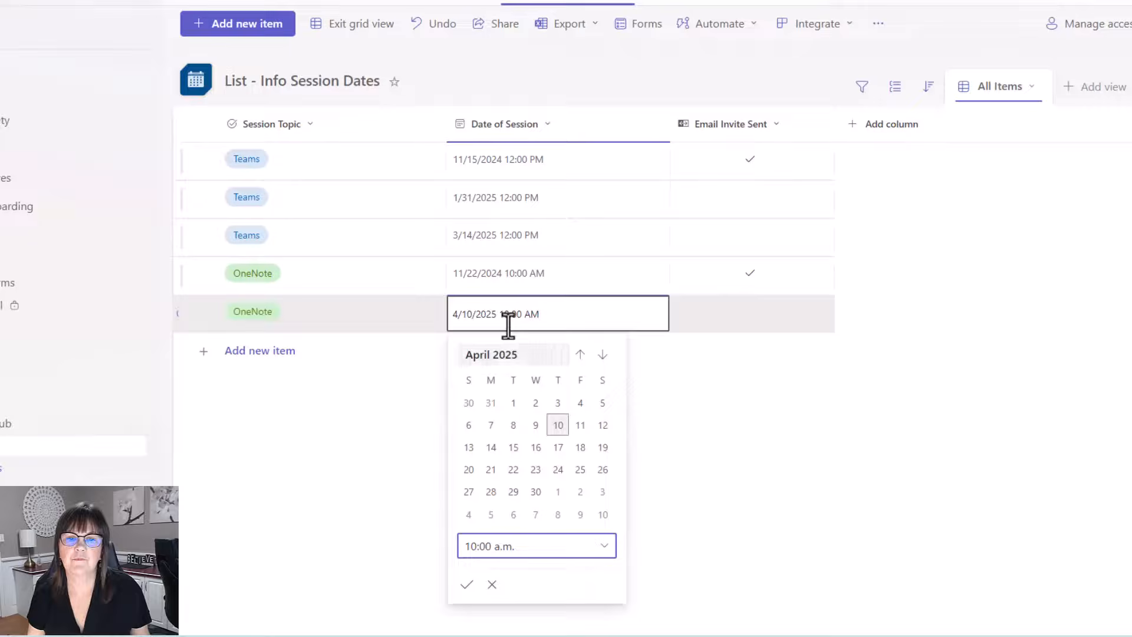
{"action": "left_click", "coordinate": [467, 584]}
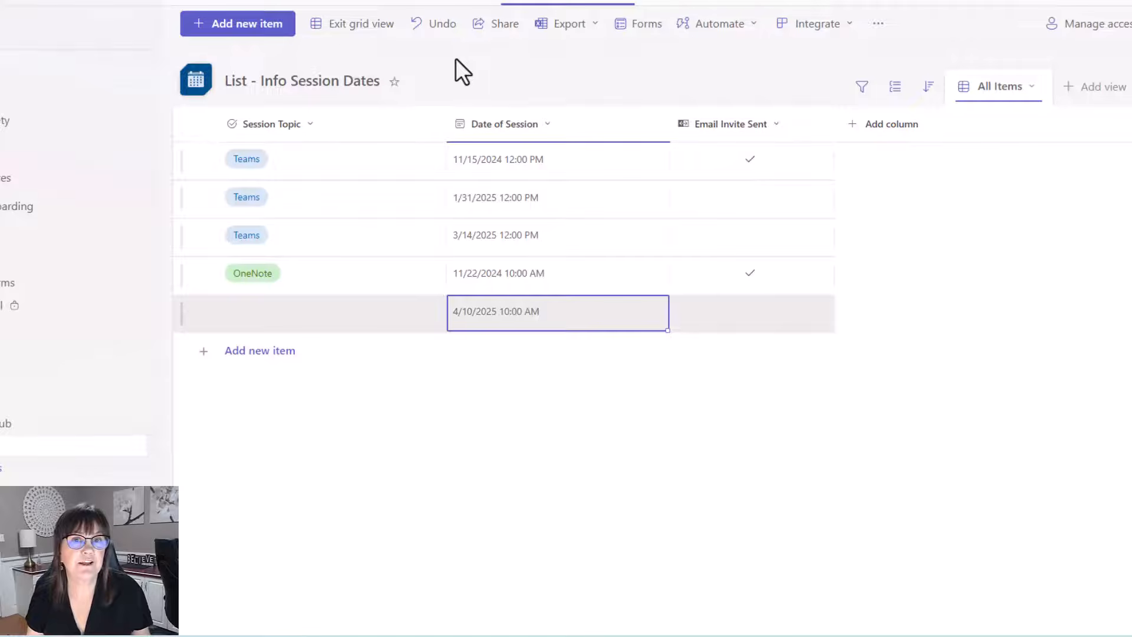
- Exit grid view and create a public calendar view named "Session Calendar" with a Month layout, using Date of Session for start and end
{"action": "left_click", "coordinate": [356, 26]}
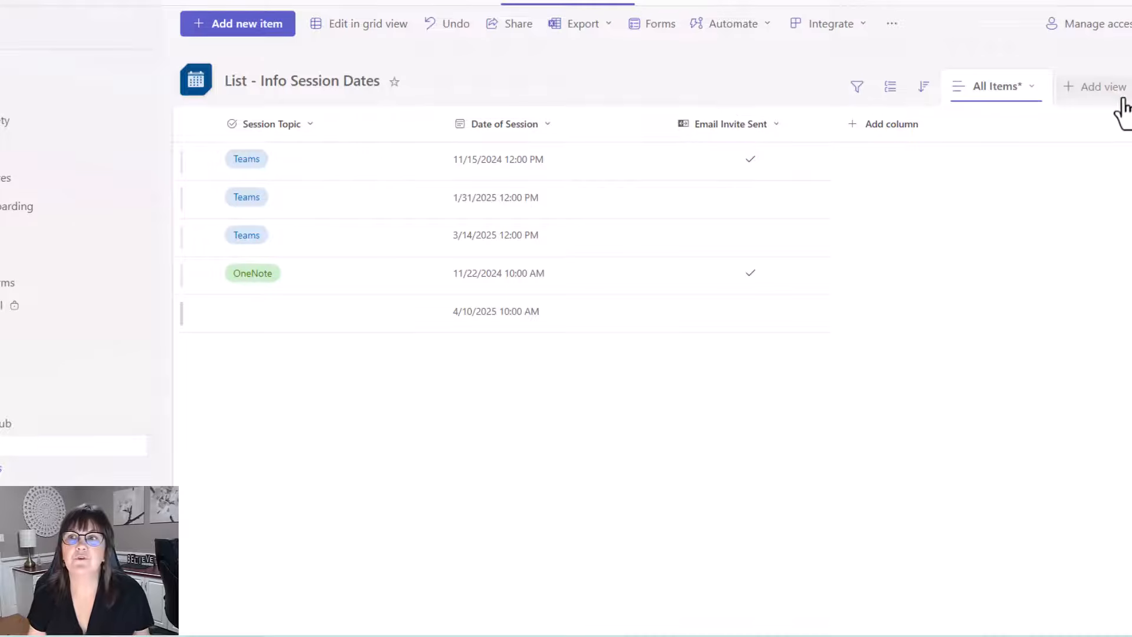
{"action": "left_click", "coordinate": [1098, 89]}
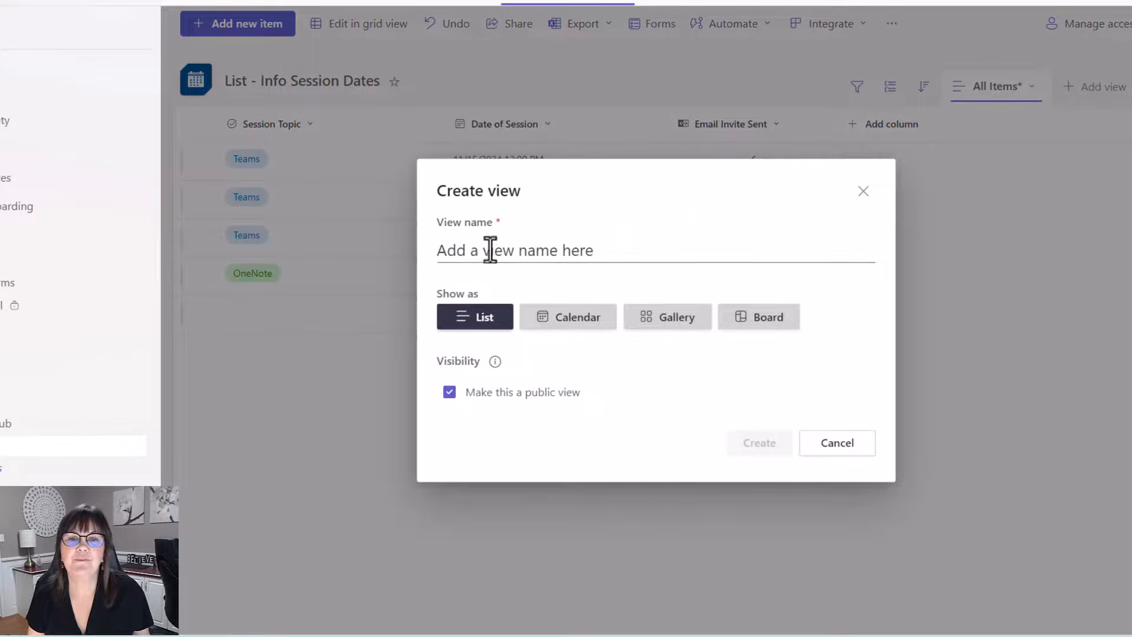
{"action": "left_click", "coordinate": [534, 251]}
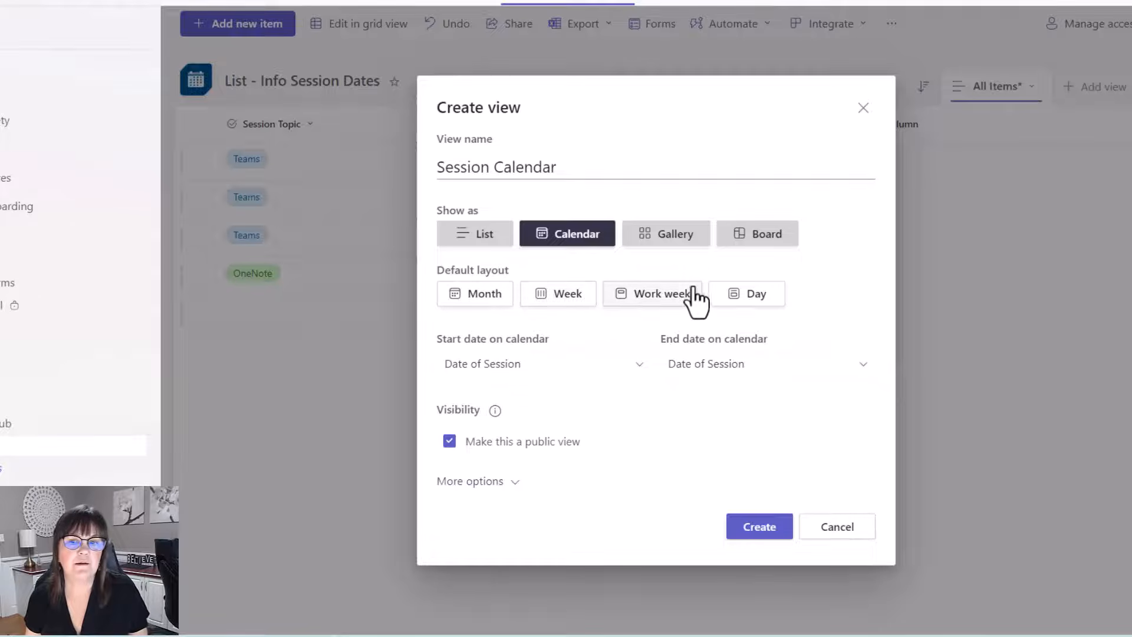
{"action": "left_click", "coordinate": [476, 297]}
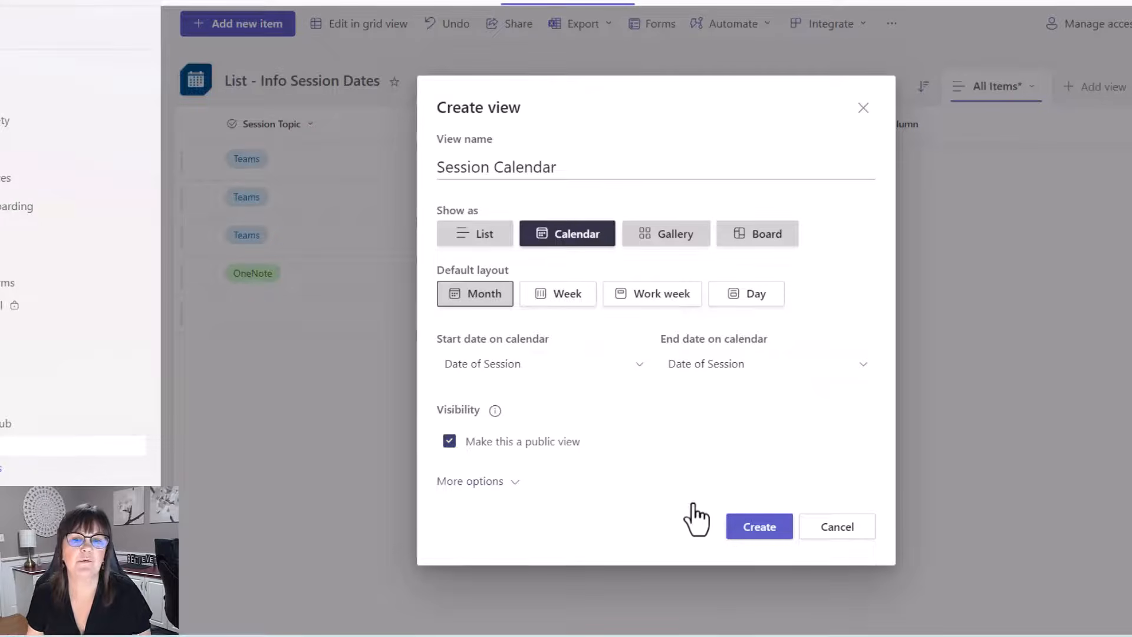
{"action": "left_click", "coordinate": [756, 534]}
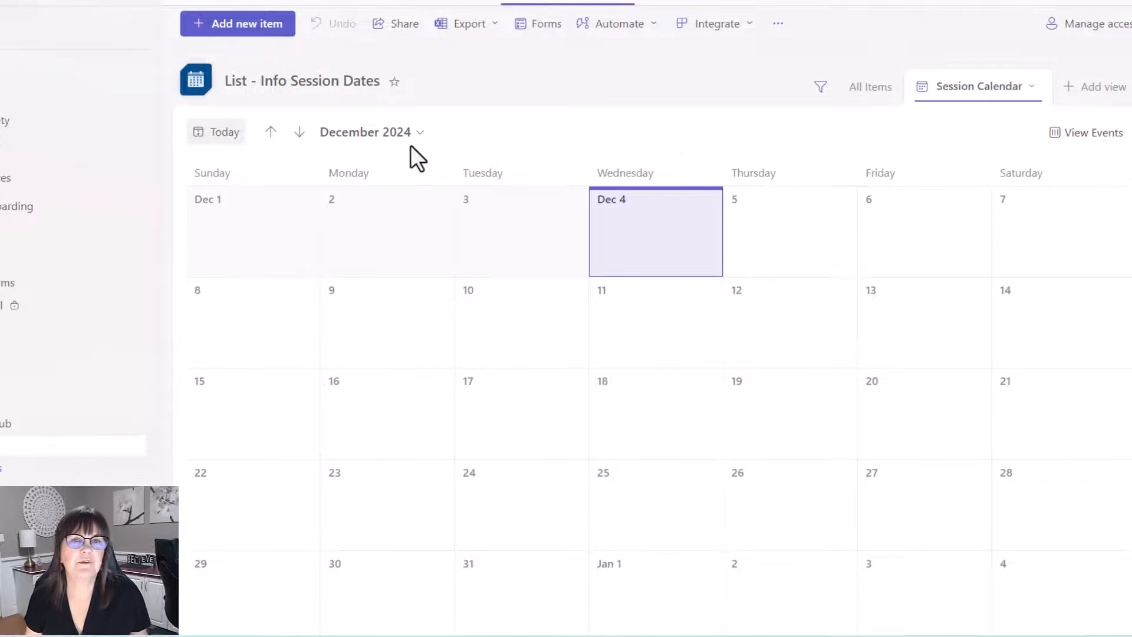
- Edit the Session Calendar view to title its items by Session Topic, and check the sessions through March 2025
{"action": "left_click", "coordinate": [271, 132]}
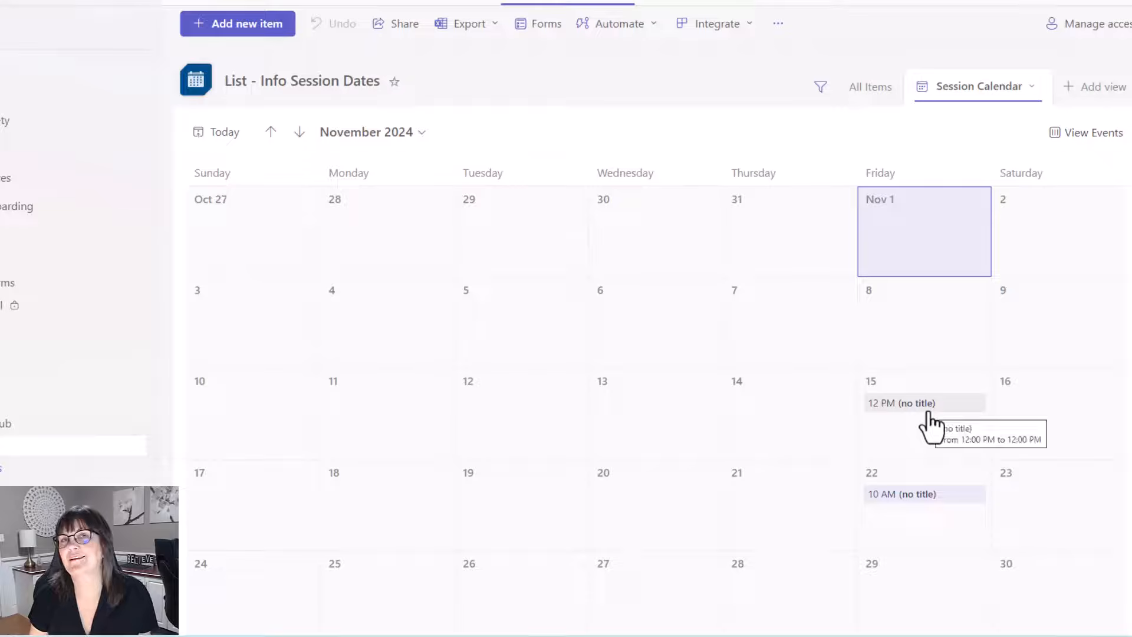
{"action": "left_click", "coordinate": [1037, 93]}
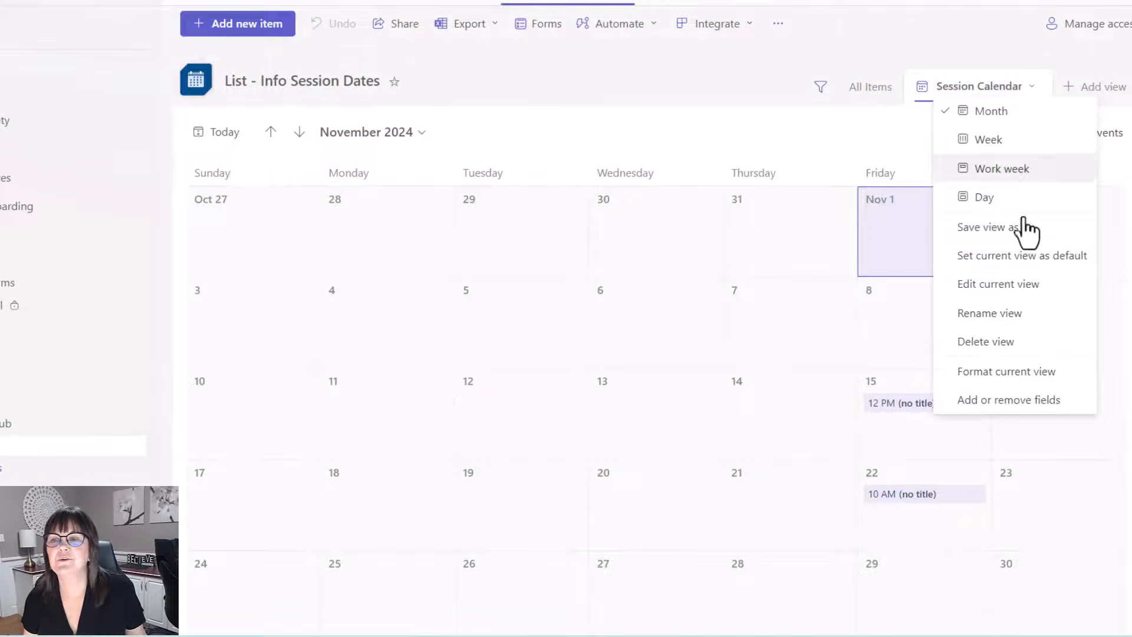
{"action": "left_click", "coordinate": [1010, 295]}
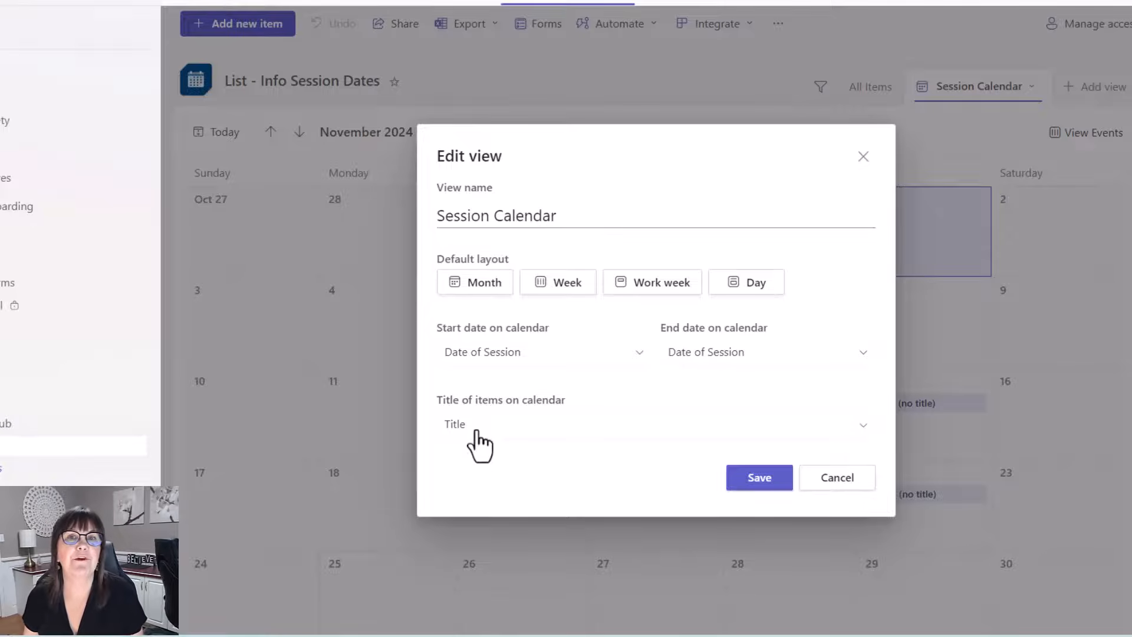
{"action": "left_click", "coordinate": [862, 429]}
{"action": "key", "text": "Escape"}
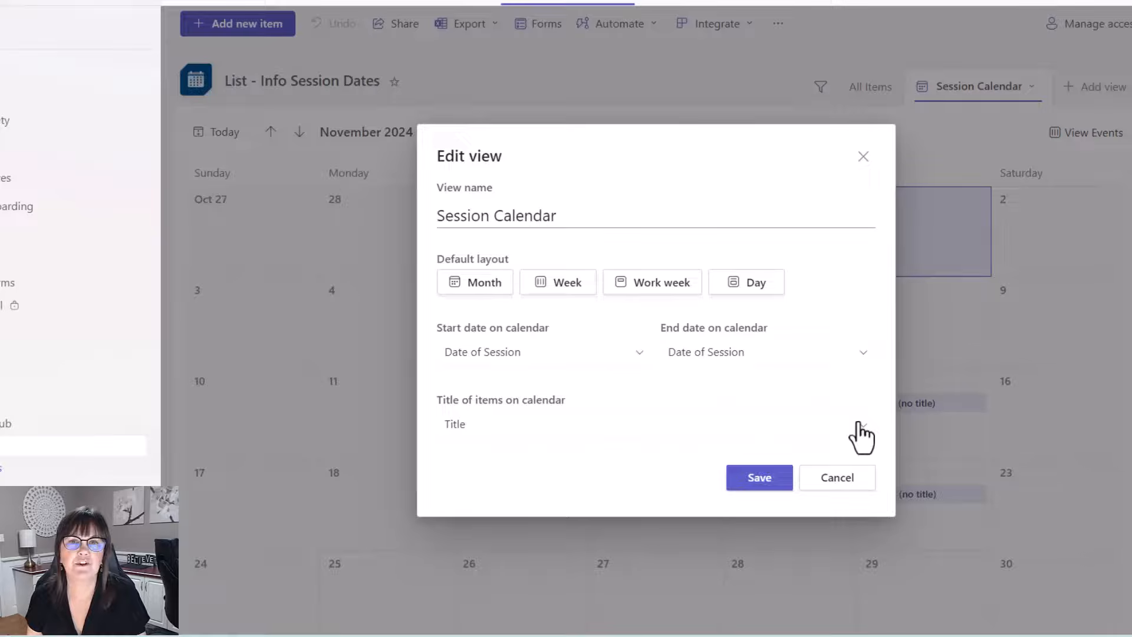
{"action": "left_click", "coordinate": [695, 435]}
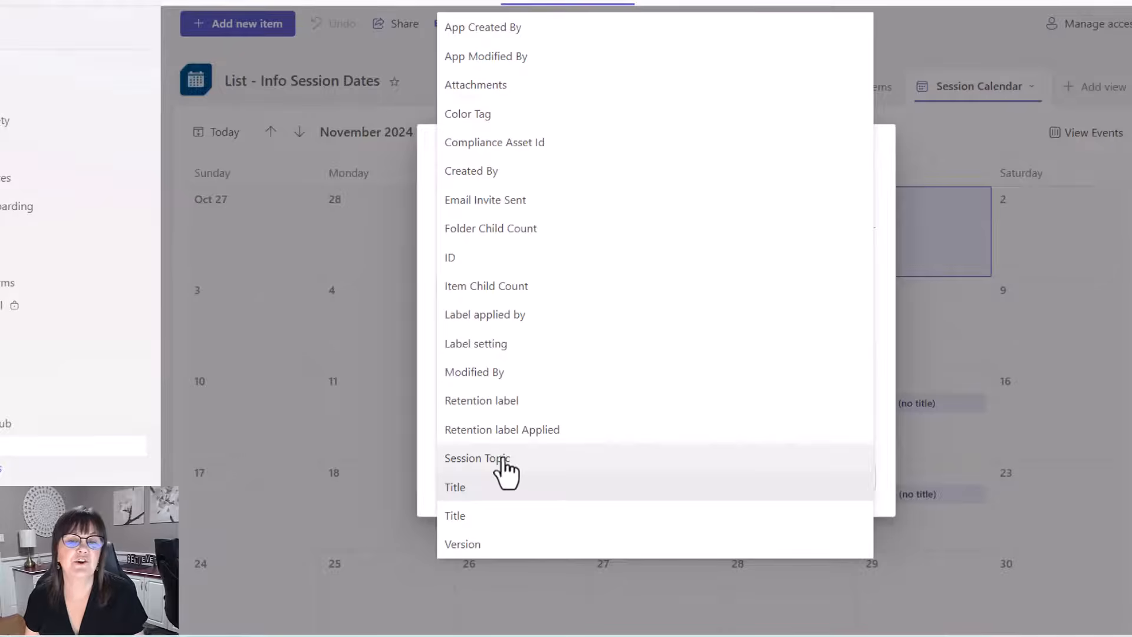
{"action": "left_click", "coordinate": [508, 460]}
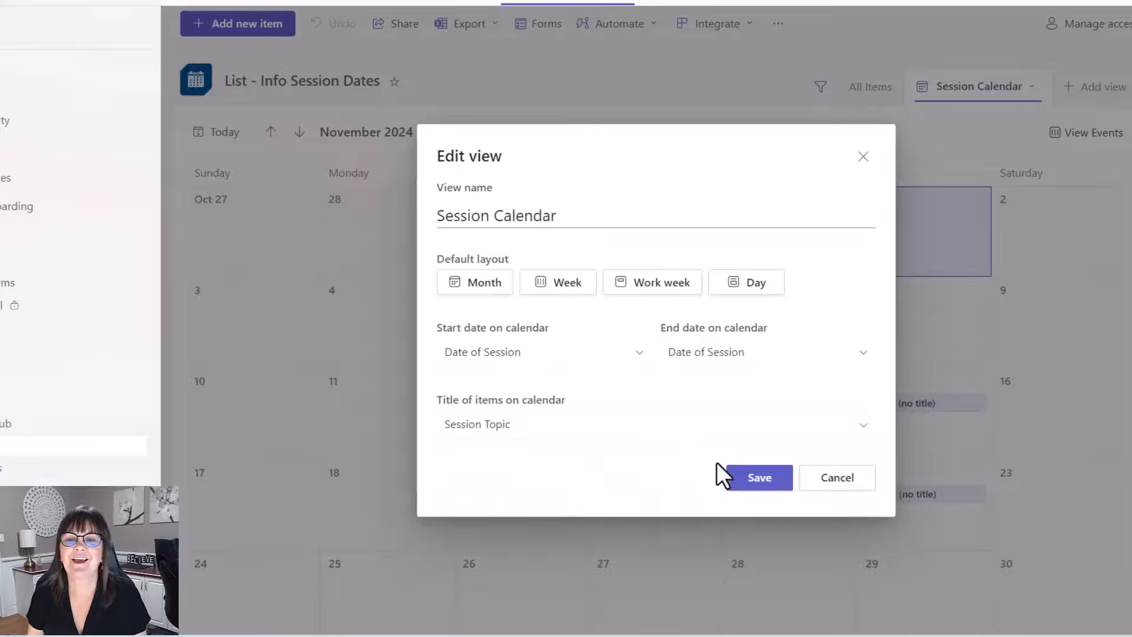
{"action": "left_click", "coordinate": [765, 479]}
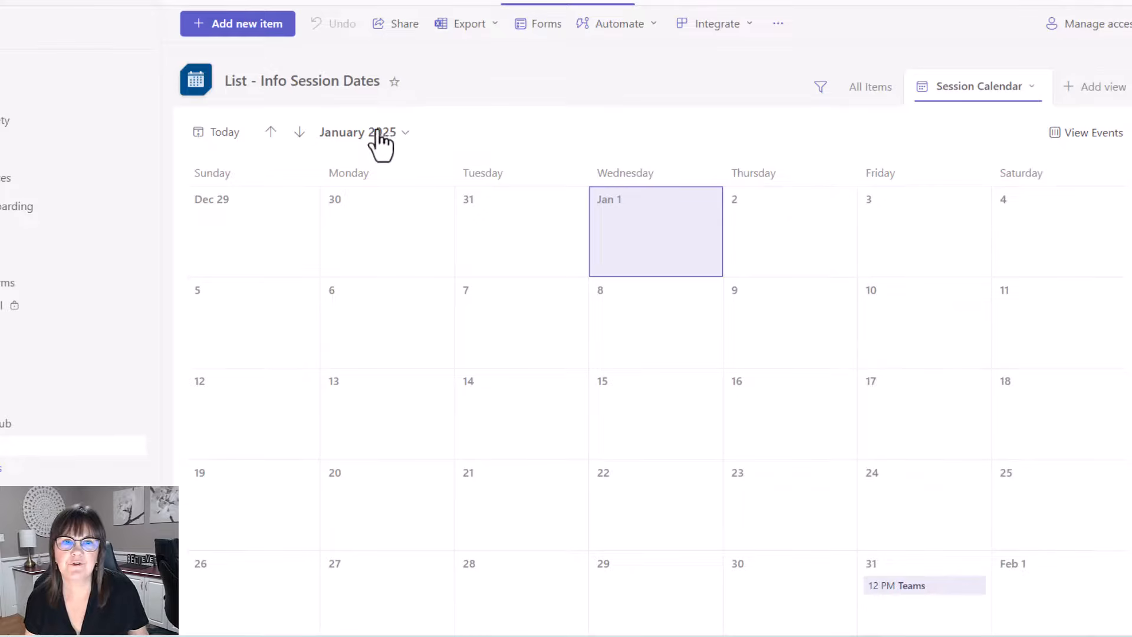
{"action": "left_click", "coordinate": [298, 132]}
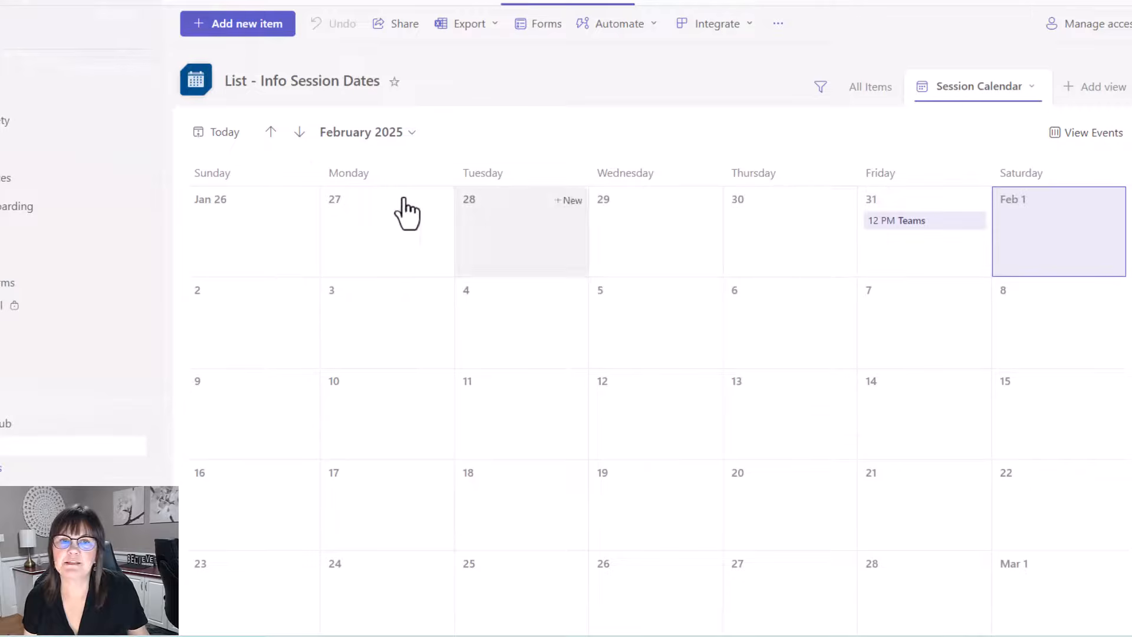
{"action": "left_click", "coordinate": [299, 133]}
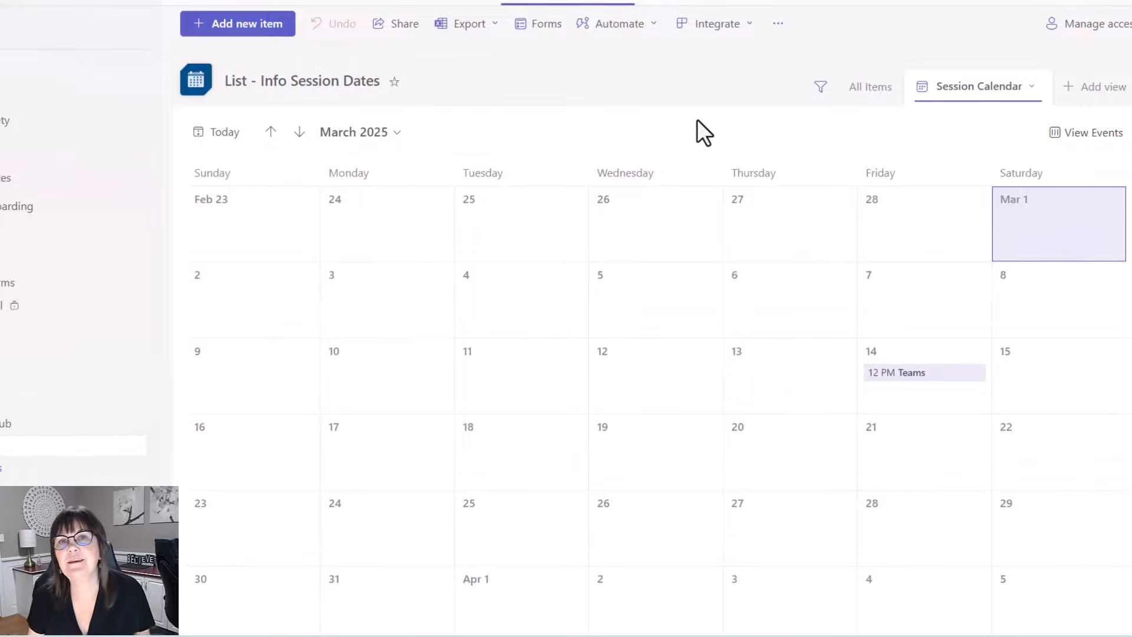
- Create a public board view named "Session Board" organized by Session Topic
{"action": "left_click", "coordinate": [1100, 88]}
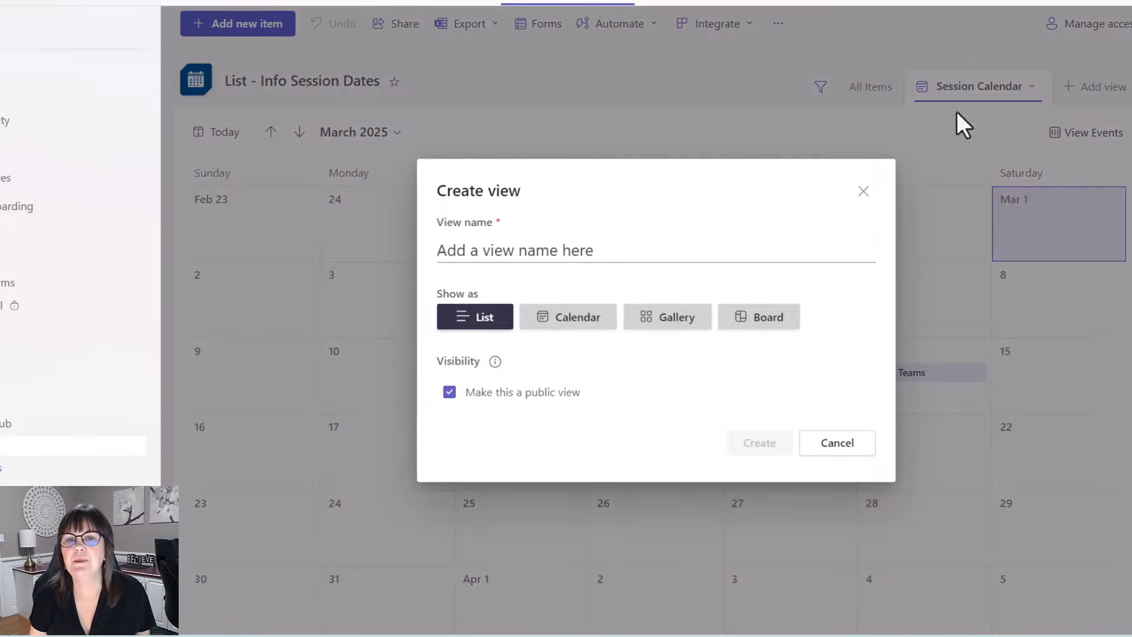
{"action": "left_click", "coordinate": [742, 321]}
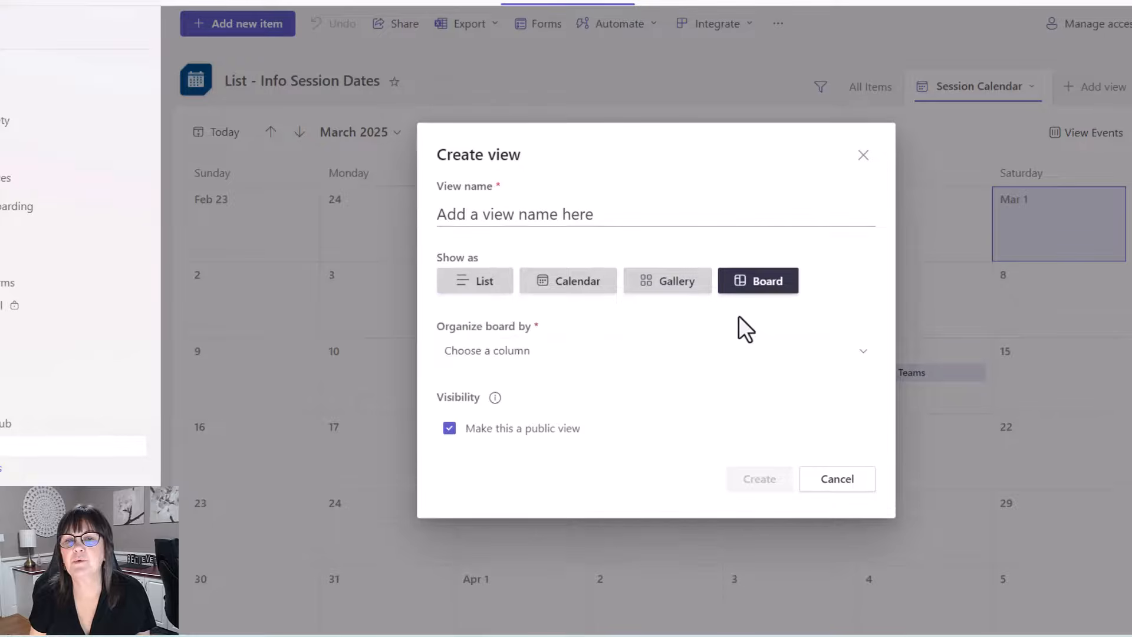
{"action": "left_click", "coordinate": [527, 359]}
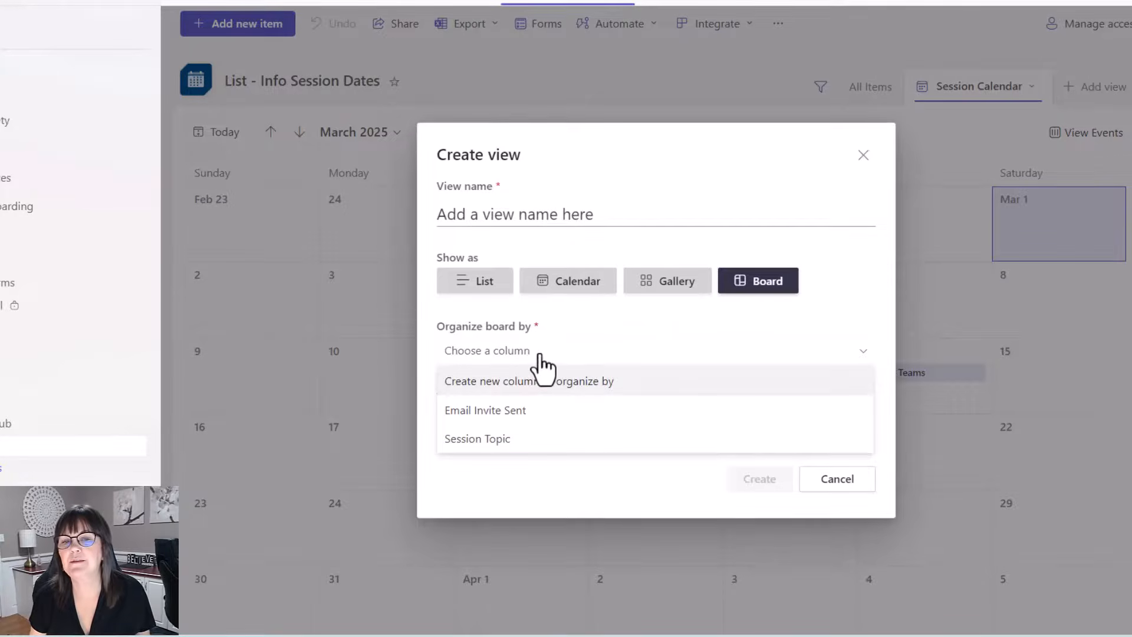
{"action": "left_click", "coordinate": [487, 440]}
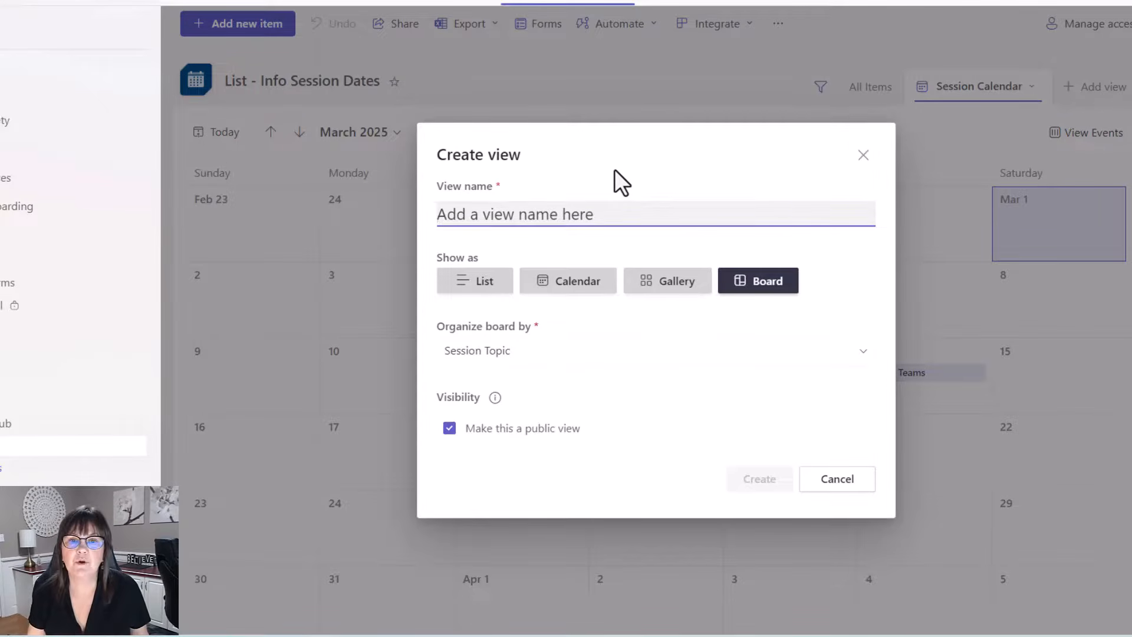
{"action": "type", "text": "Session Board"}
{"action": "left_click", "coordinate": [764, 485]}
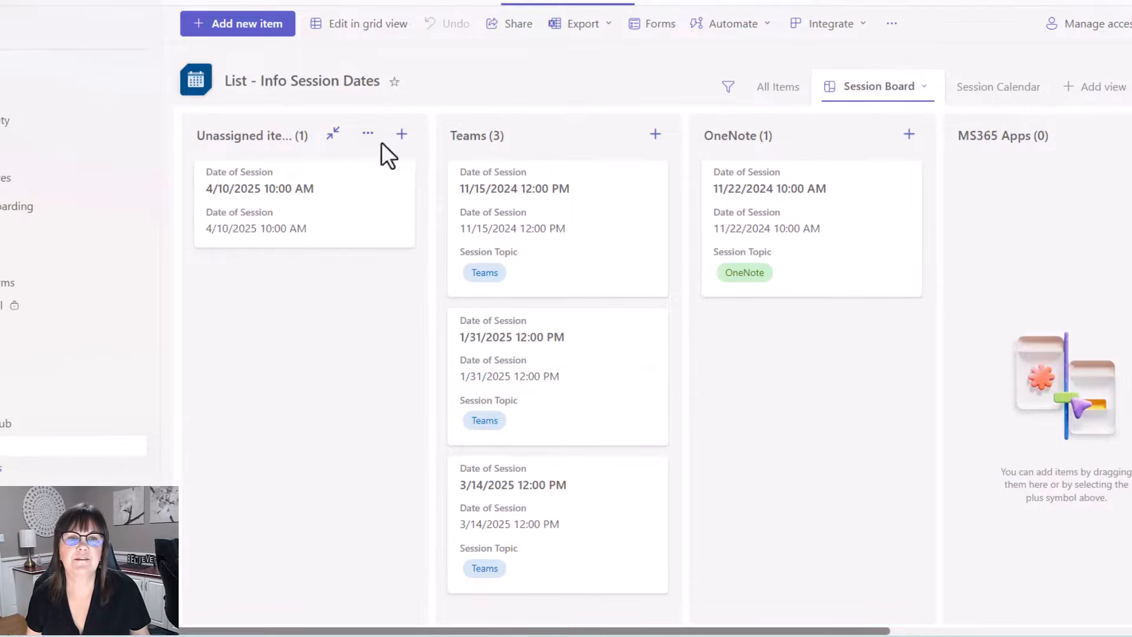
- Set the unassigned 4/10/2025 session's topic to OneNote and return to the All Items view
{"action": "left_click", "coordinate": [371, 219]}
{"action": "left_click", "coordinate": [334, 206]}
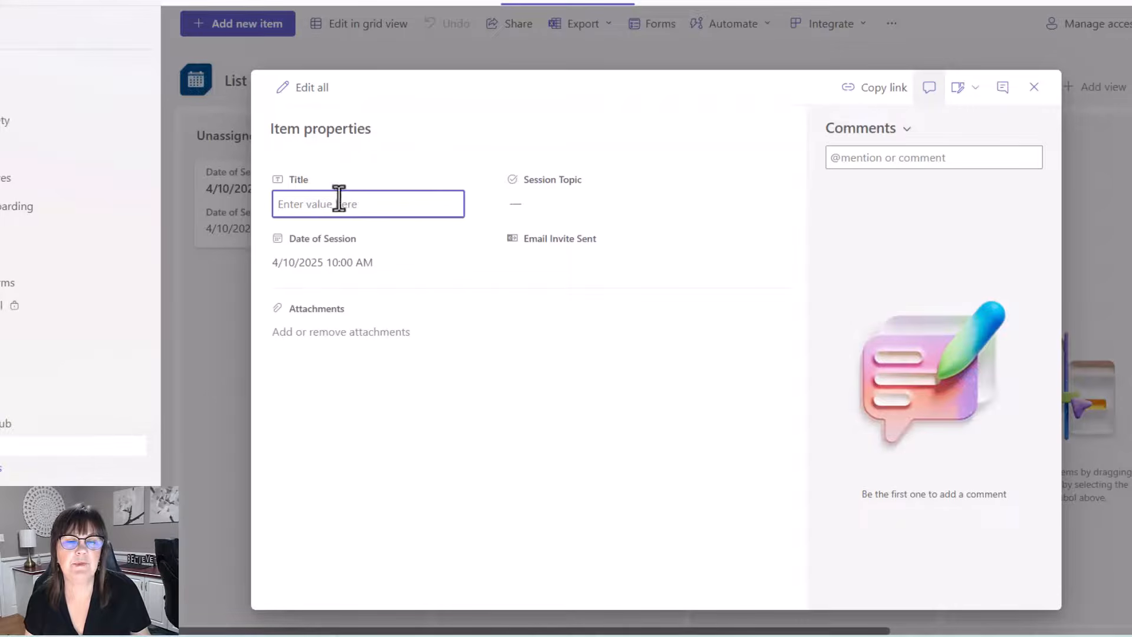
{"action": "left_click", "coordinate": [533, 204]}
{"action": "left_click", "coordinate": [564, 272]}
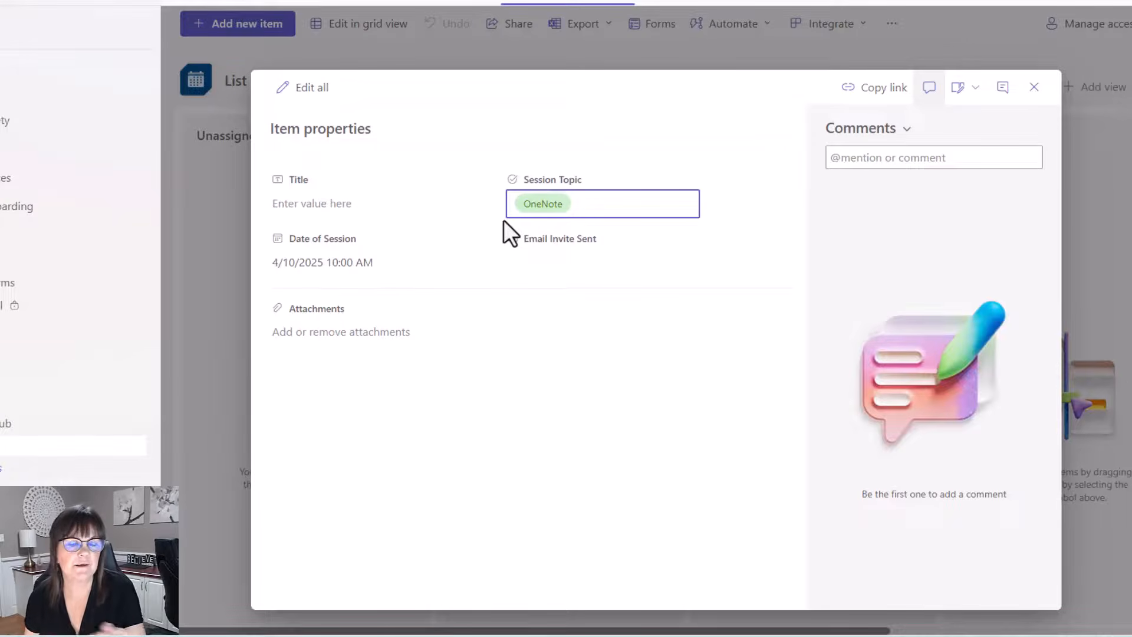
{"action": "left_click", "coordinate": [1034, 87]}
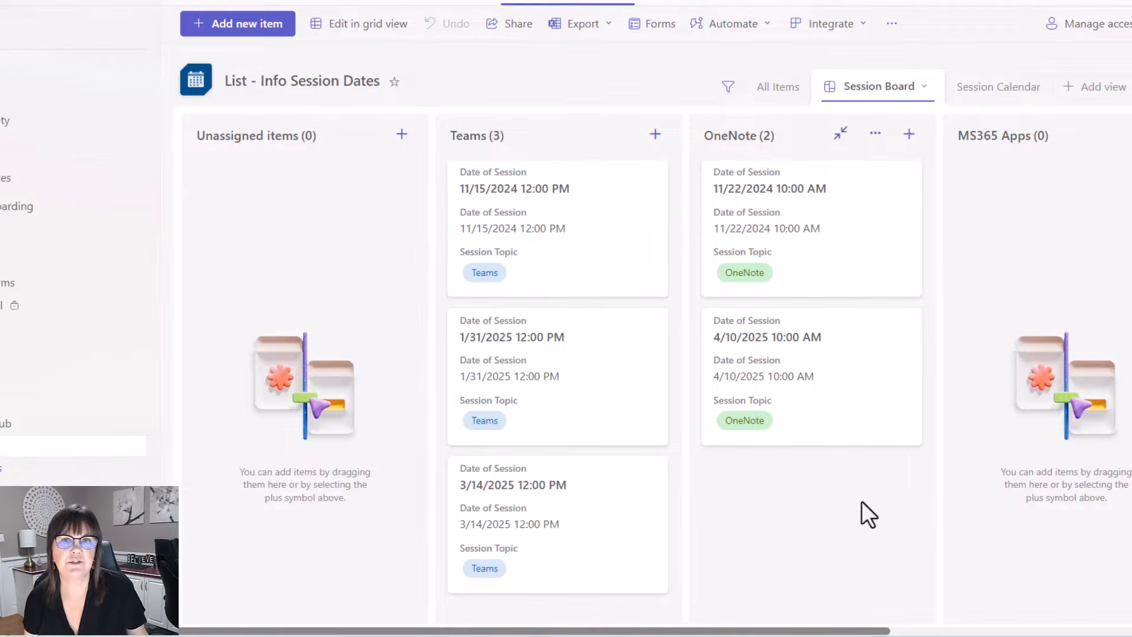
{"action": "left_click", "coordinate": [778, 87]}
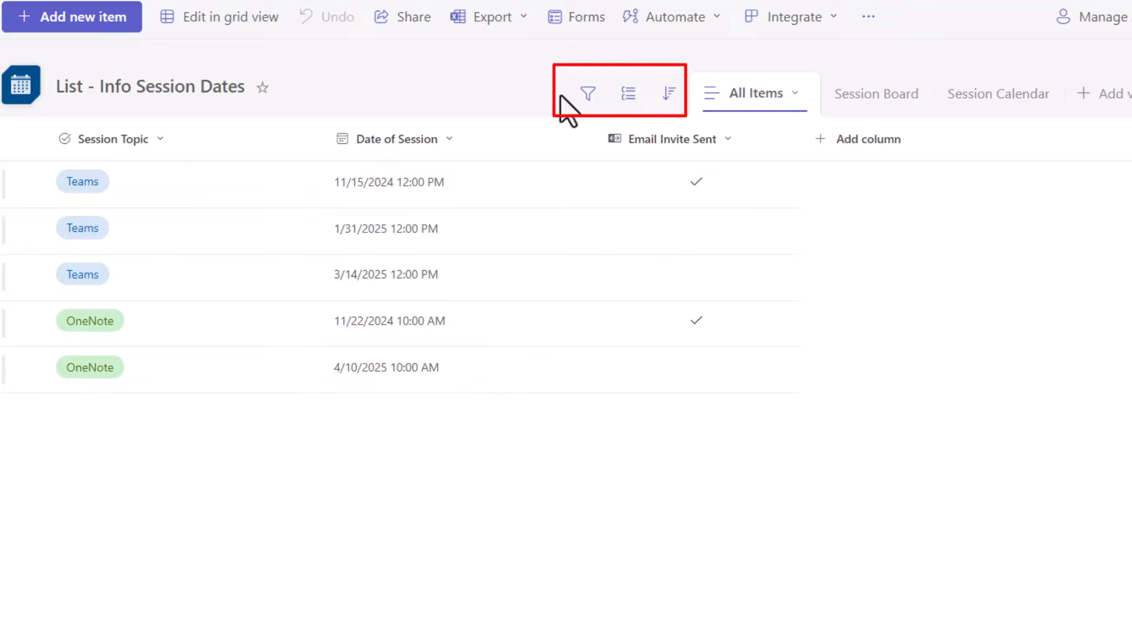
- Filter the list by the OneNote session topic and clear the filter again
{"action": "left_click", "coordinate": [590, 98]}
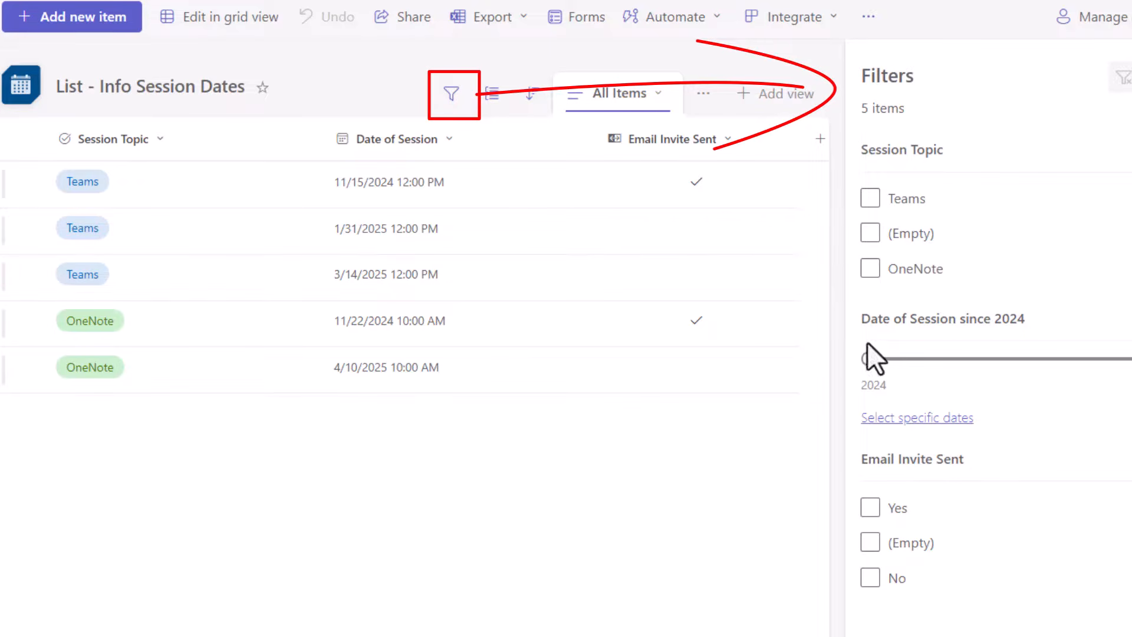
{"action": "left_click", "coordinate": [870, 268]}
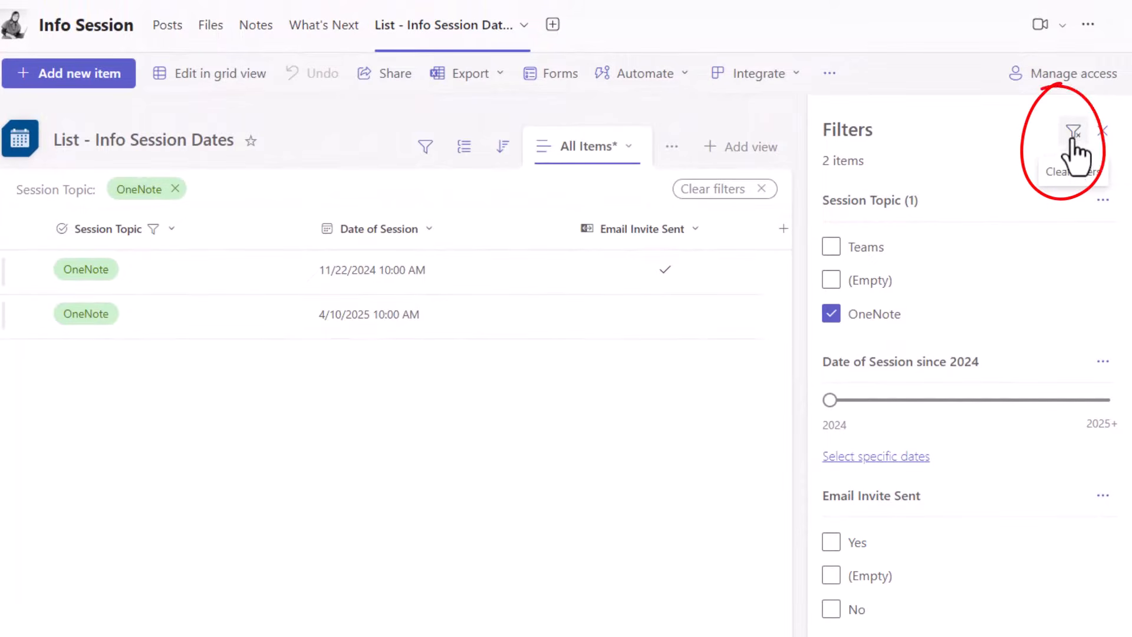
{"action": "left_click", "coordinate": [1072, 146]}
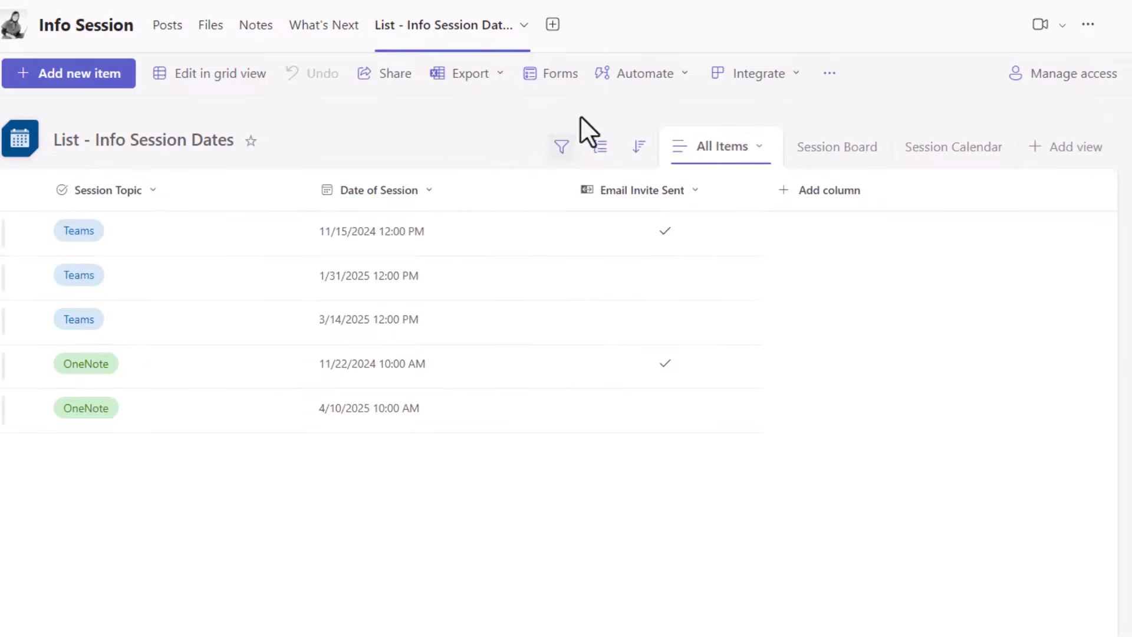
- Group the list by Session Topic and remove the grouping again
{"action": "left_click", "coordinate": [602, 147]}
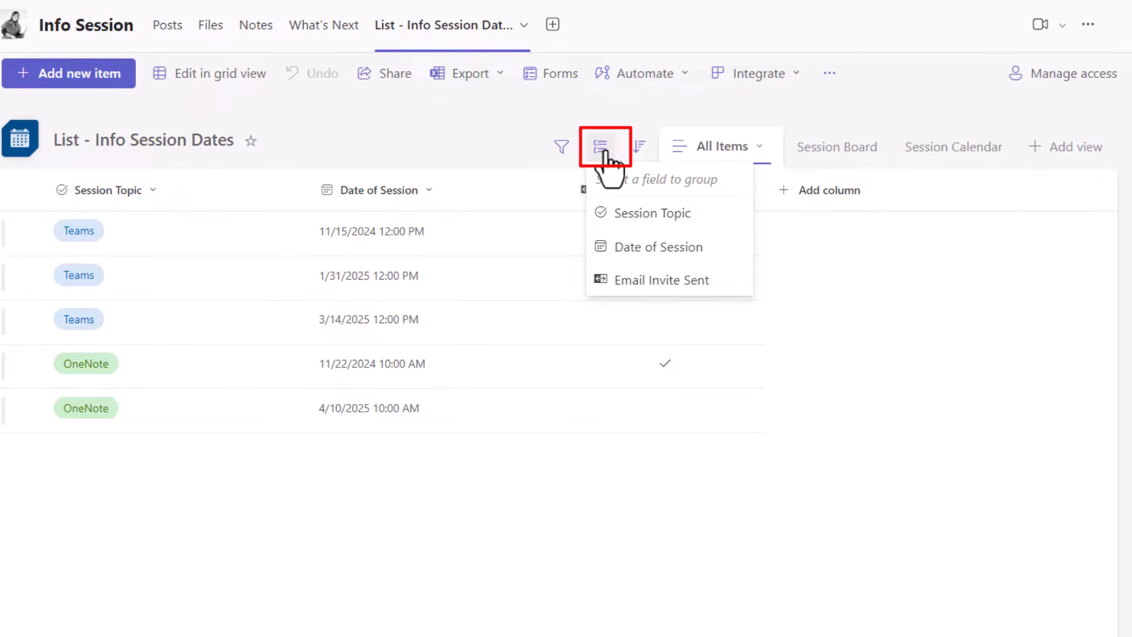
{"action": "left_click", "coordinate": [651, 213]}
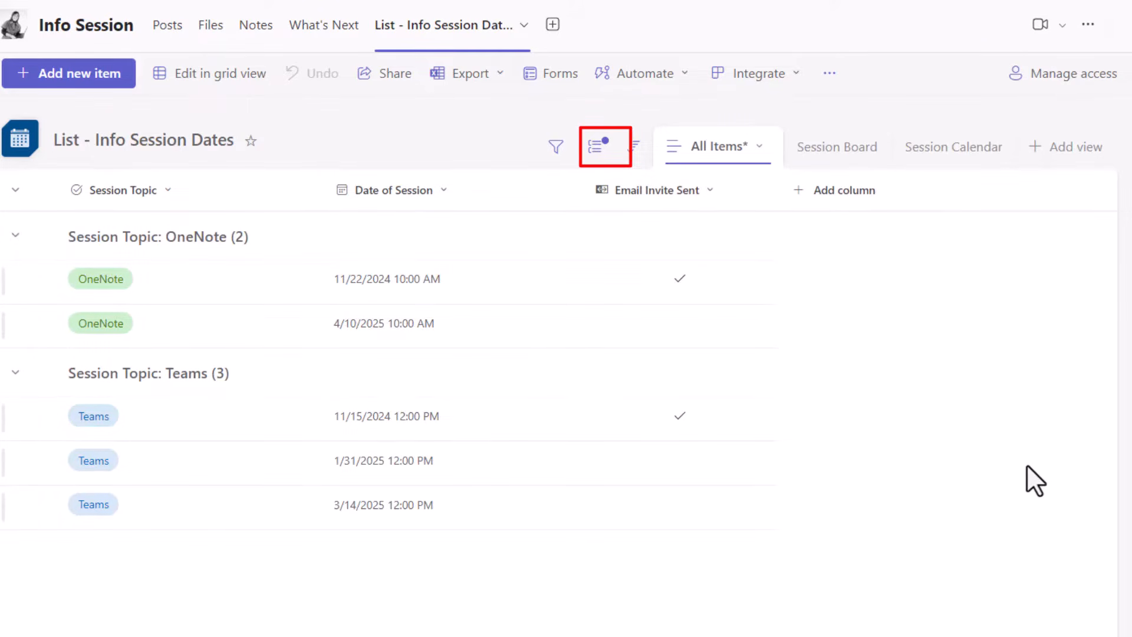
{"action": "left_click", "coordinate": [597, 146]}
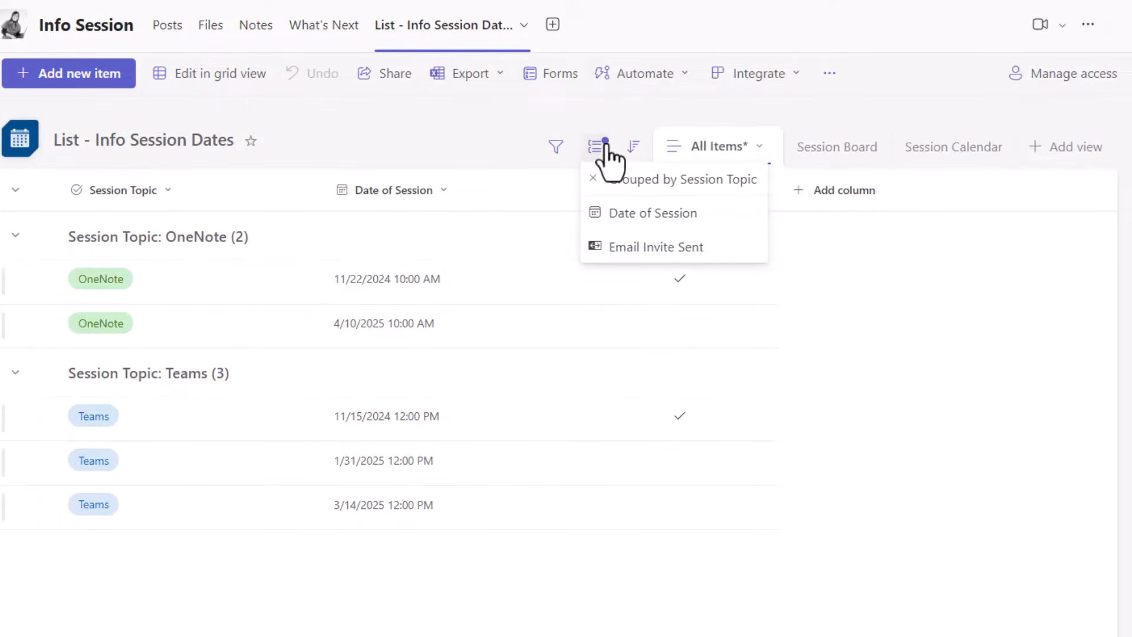
{"action": "left_click", "coordinate": [593, 180]}
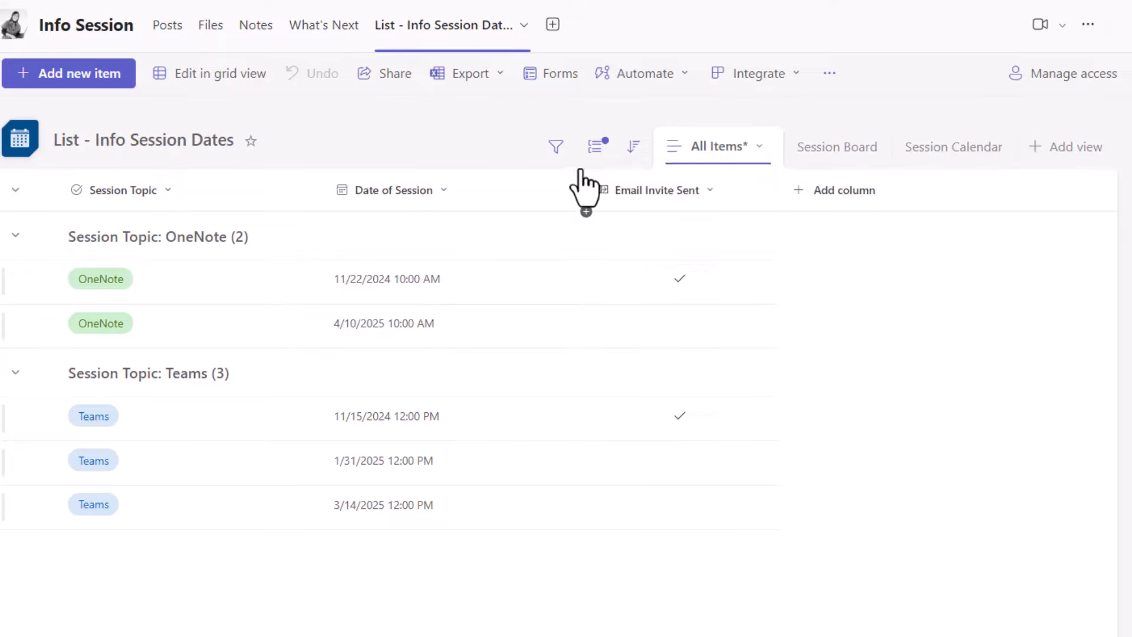
- Sort the list by Date of Session, and re-sort it by Session Topic from A to Z
{"action": "left_click", "coordinate": [639, 155]}
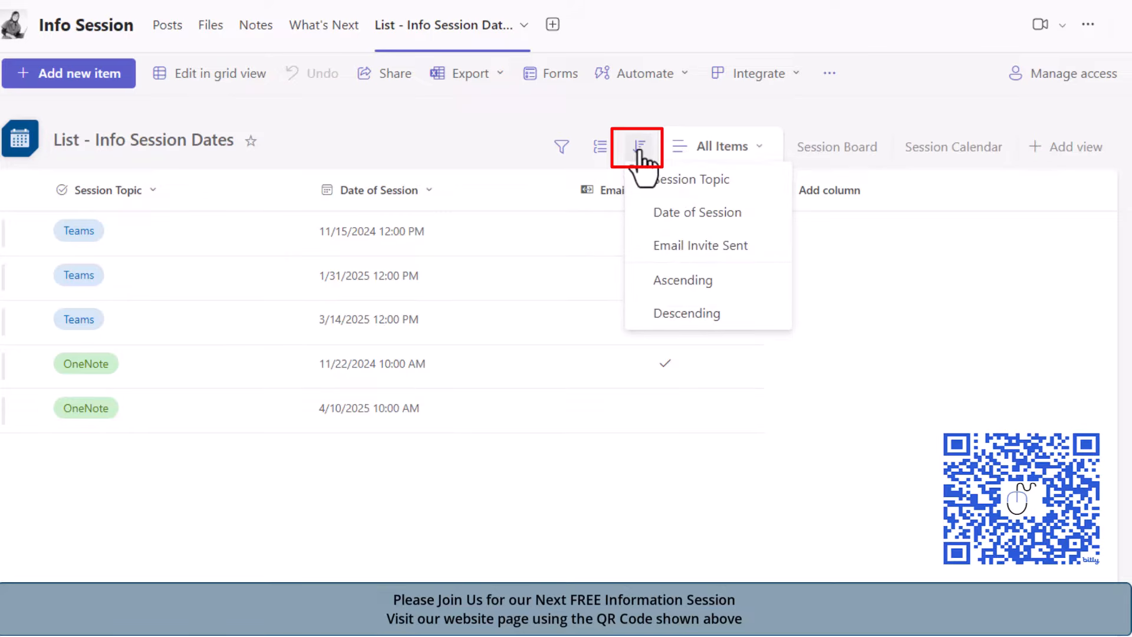
{"action": "left_click", "coordinate": [726, 217]}
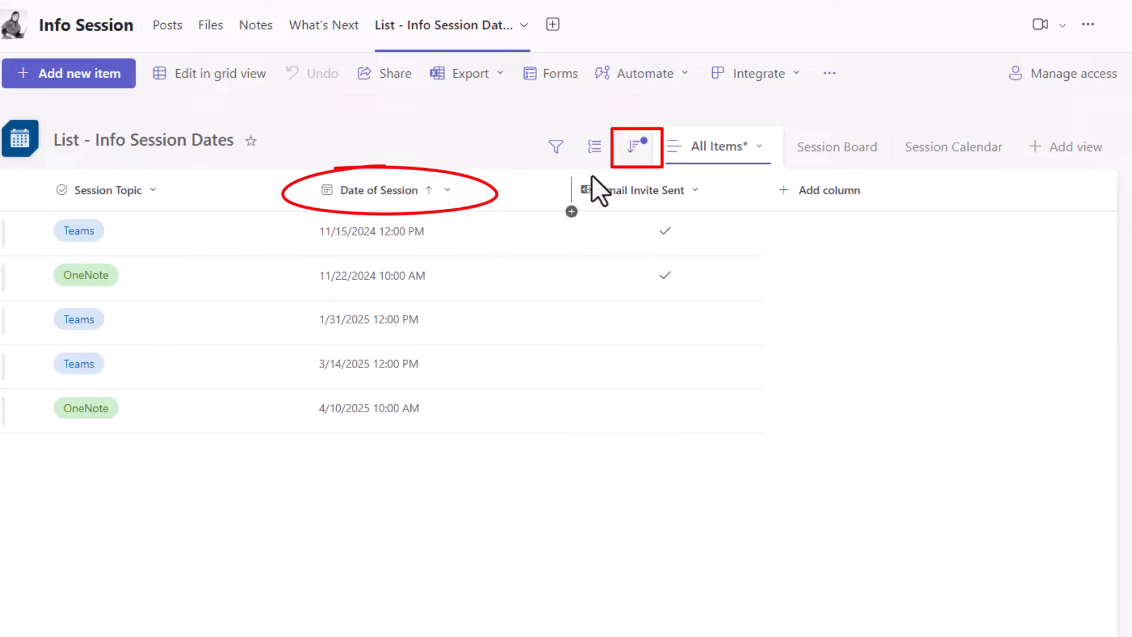
{"action": "left_click", "coordinate": [149, 191]}
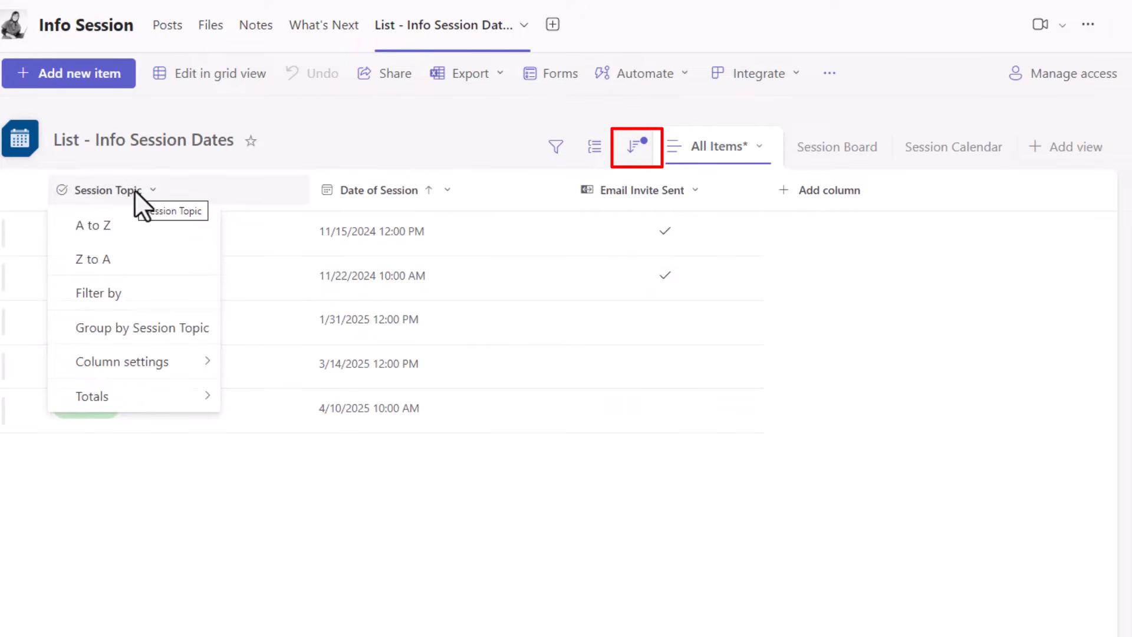
{"action": "left_click", "coordinate": [105, 227]}
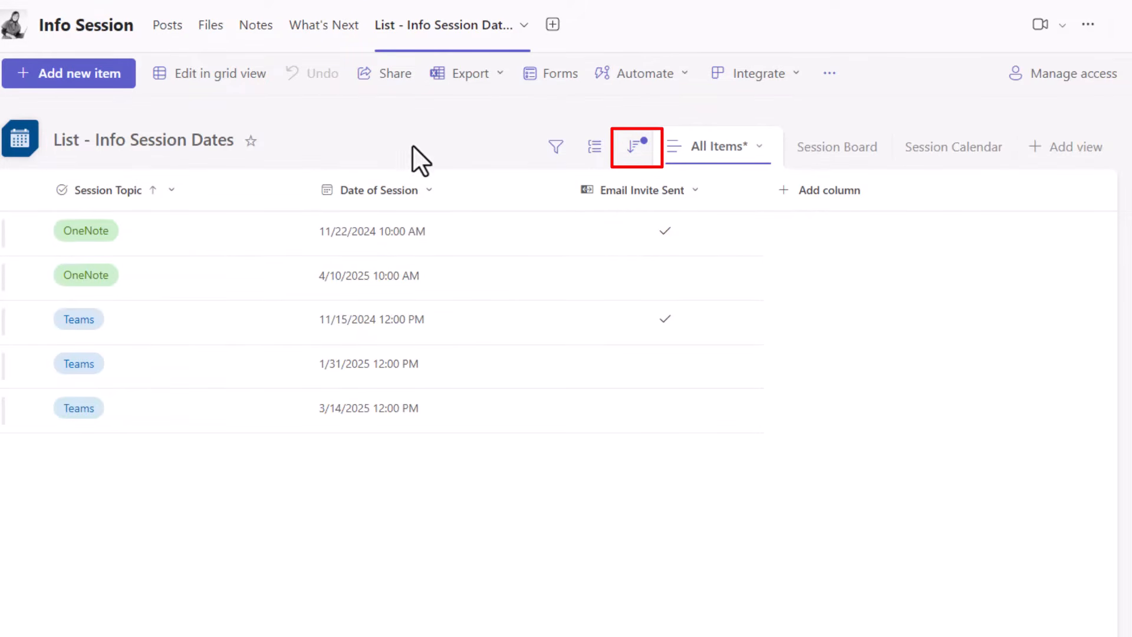